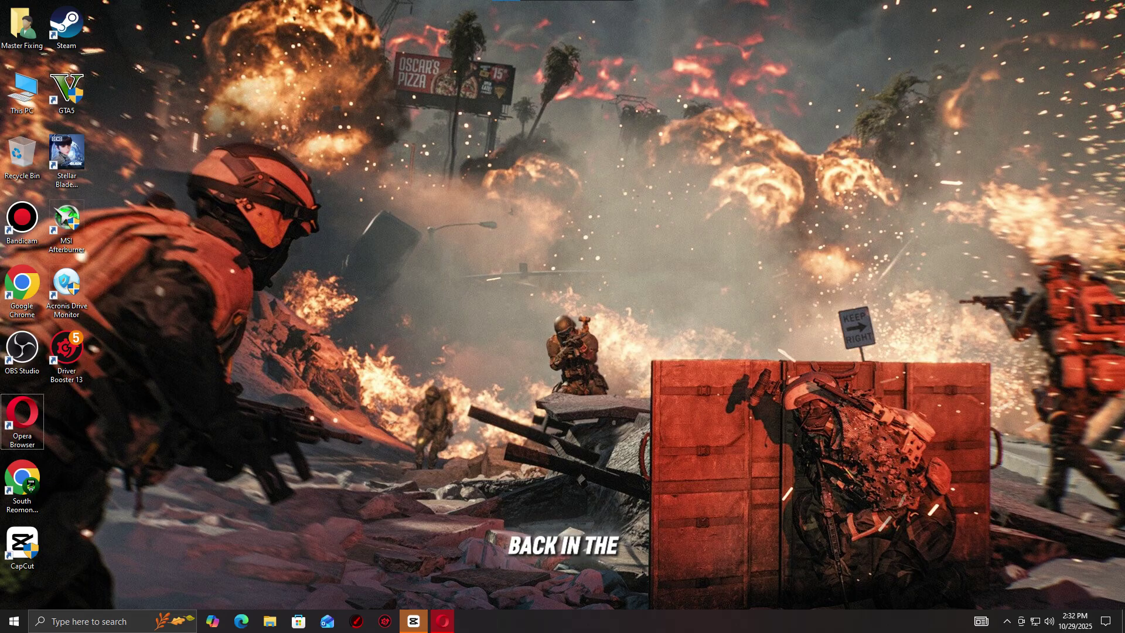
- Open Device Manager from search and start Update driver for the Radeon RX 470 Series adapter
key(super)
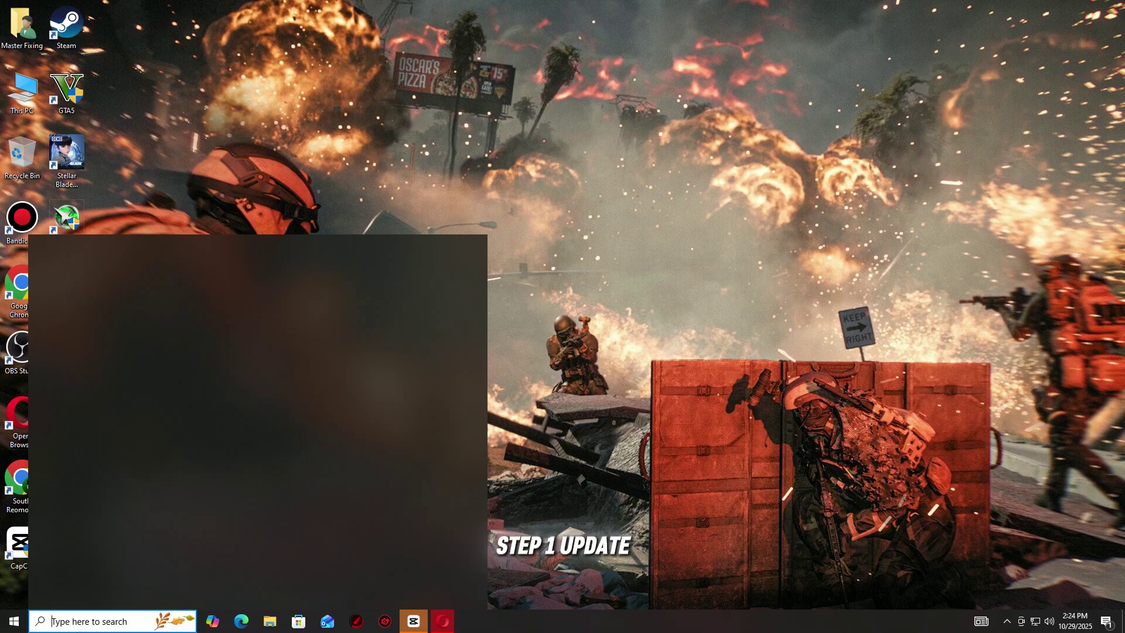
text(devic)
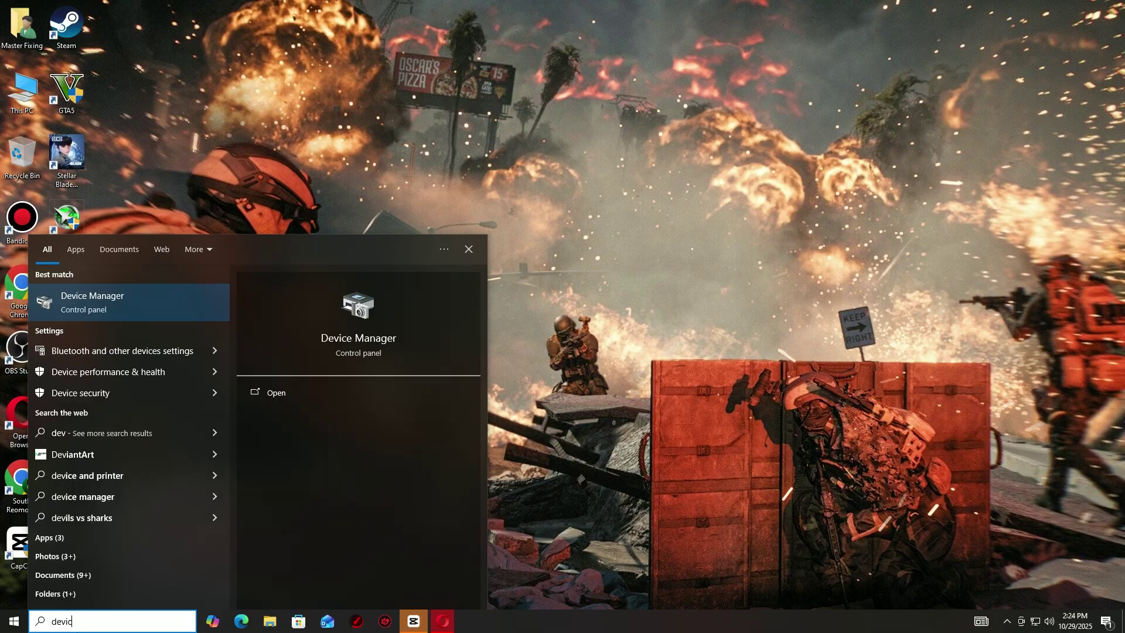
text(e)
click(104, 309)
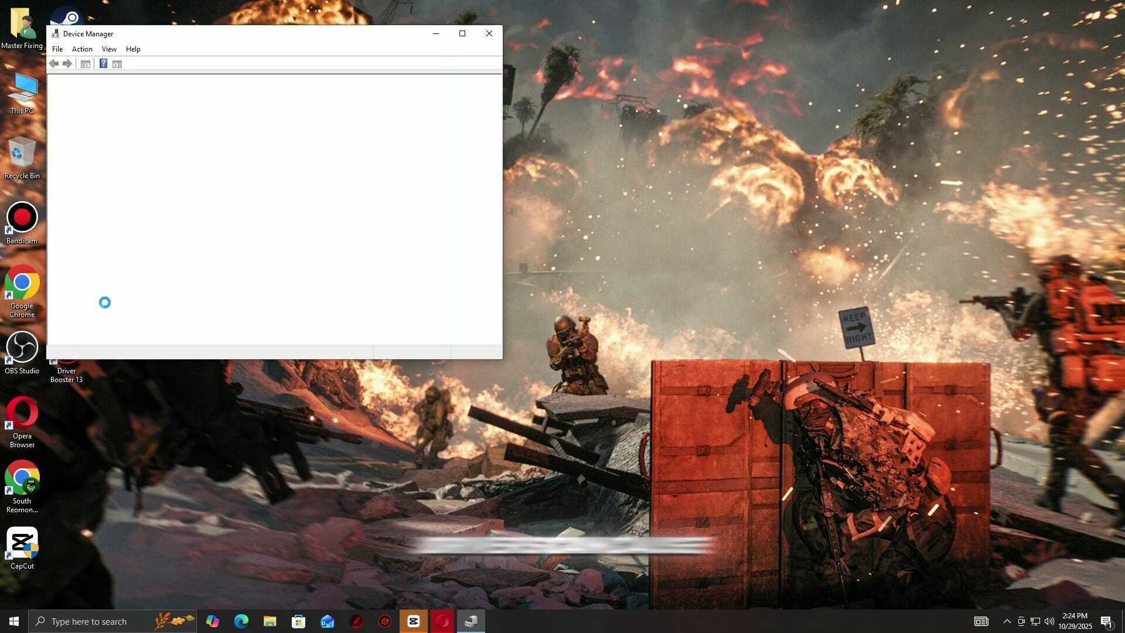
click(101, 122)
double_click(103, 123)
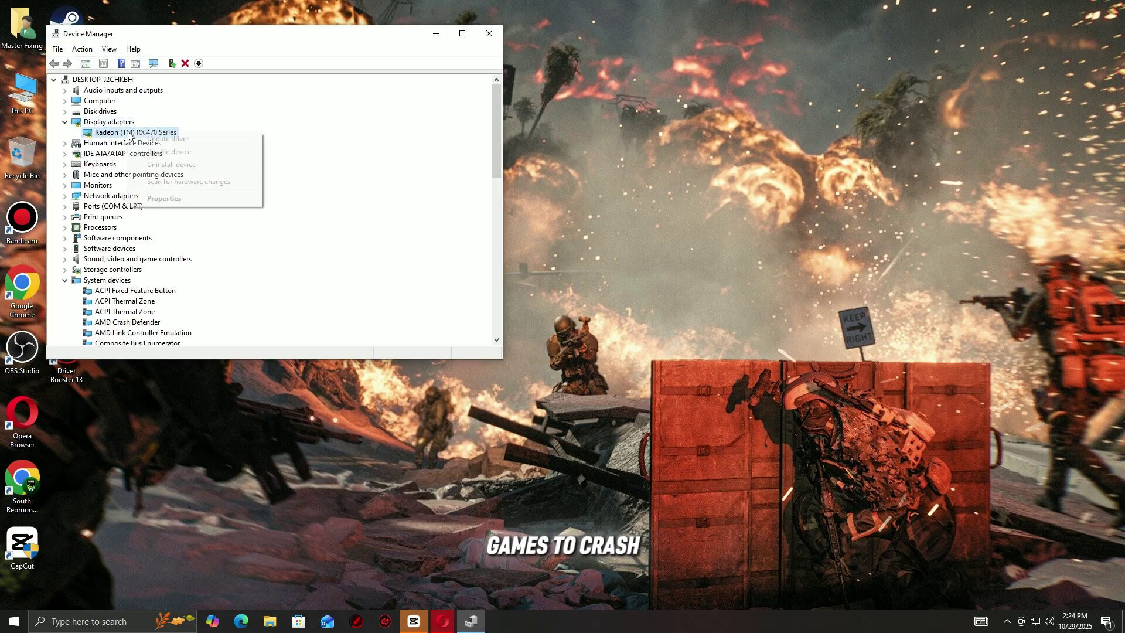
right_click(136, 133)
click(163, 139)
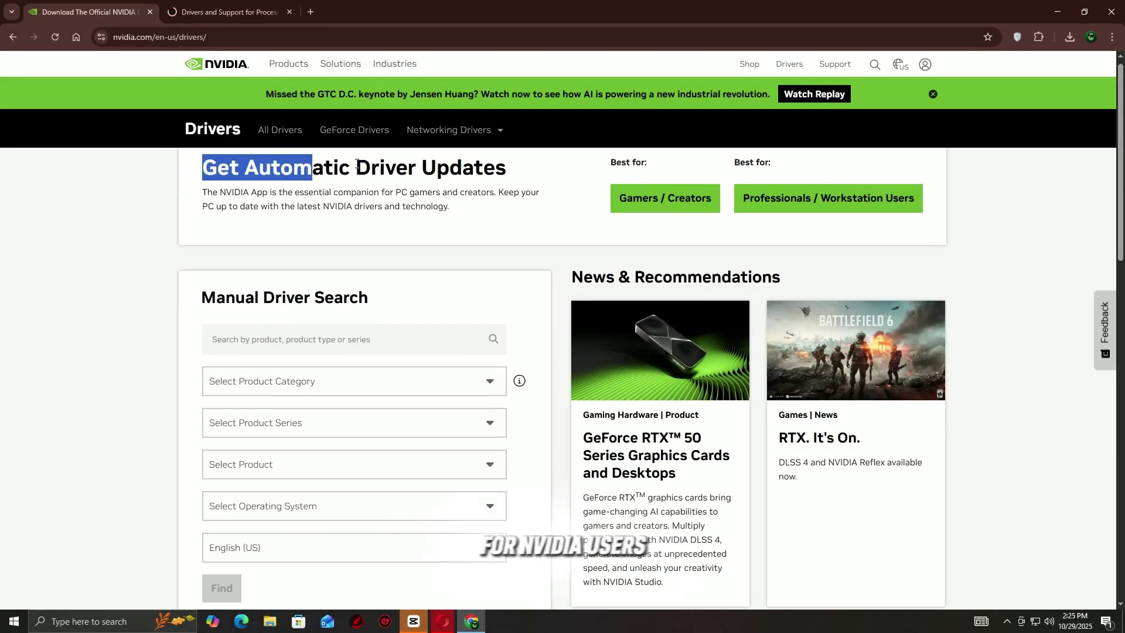
- Highlight NVIDIA's automatic and manual driver headings, then AMD's Windows 10/11 Drivers section
drag(356, 165, 508, 167)
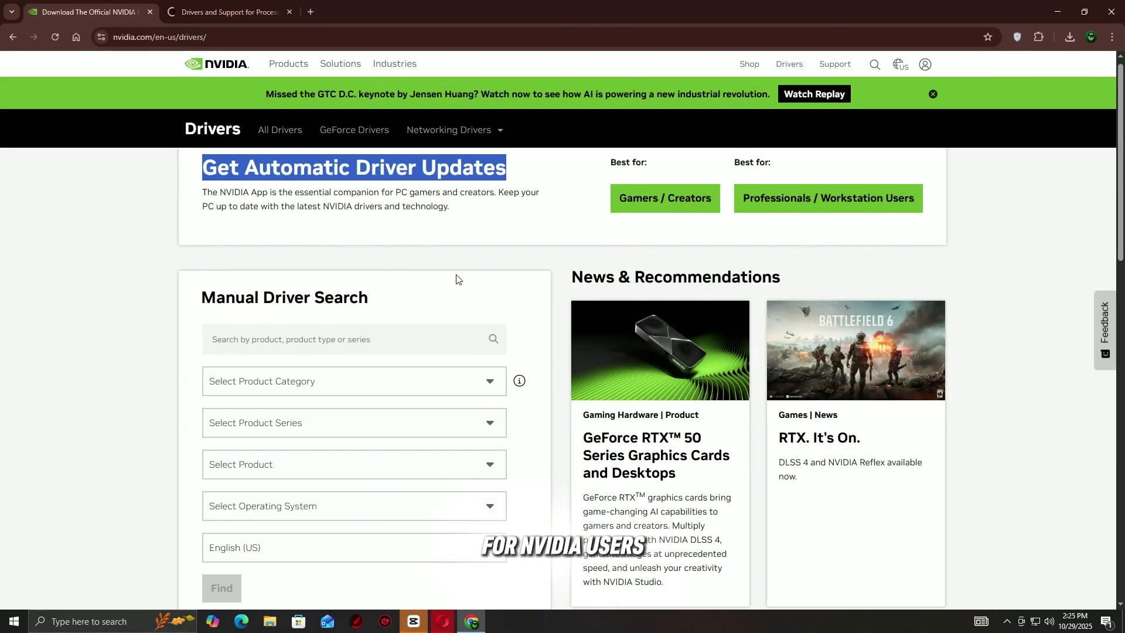
drag(368, 297, 170, 301)
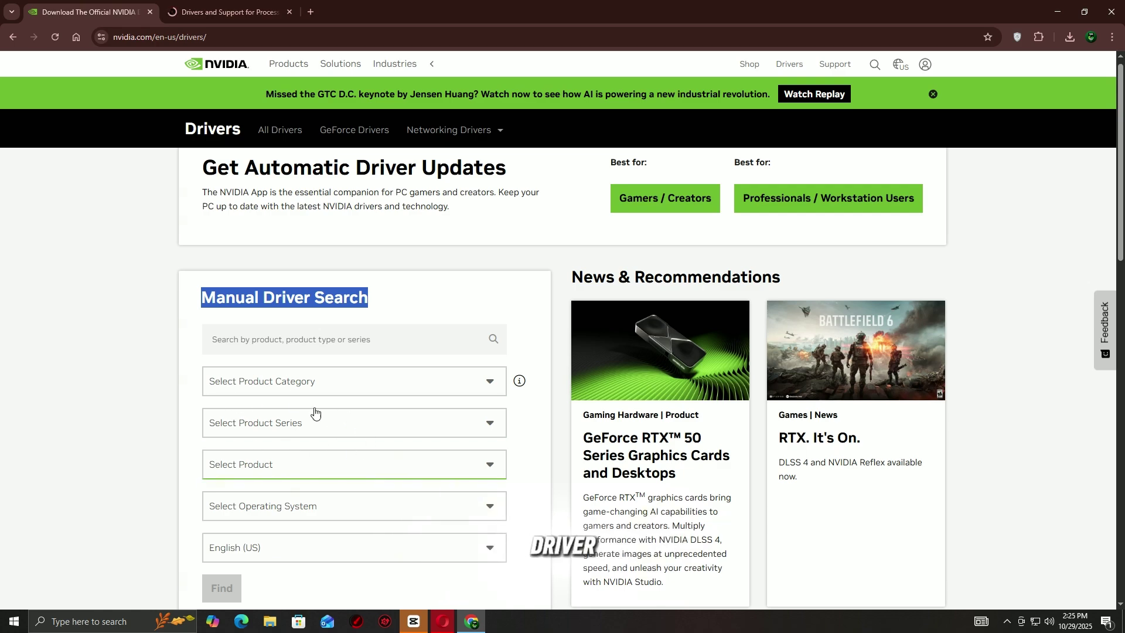
click(229, 11)
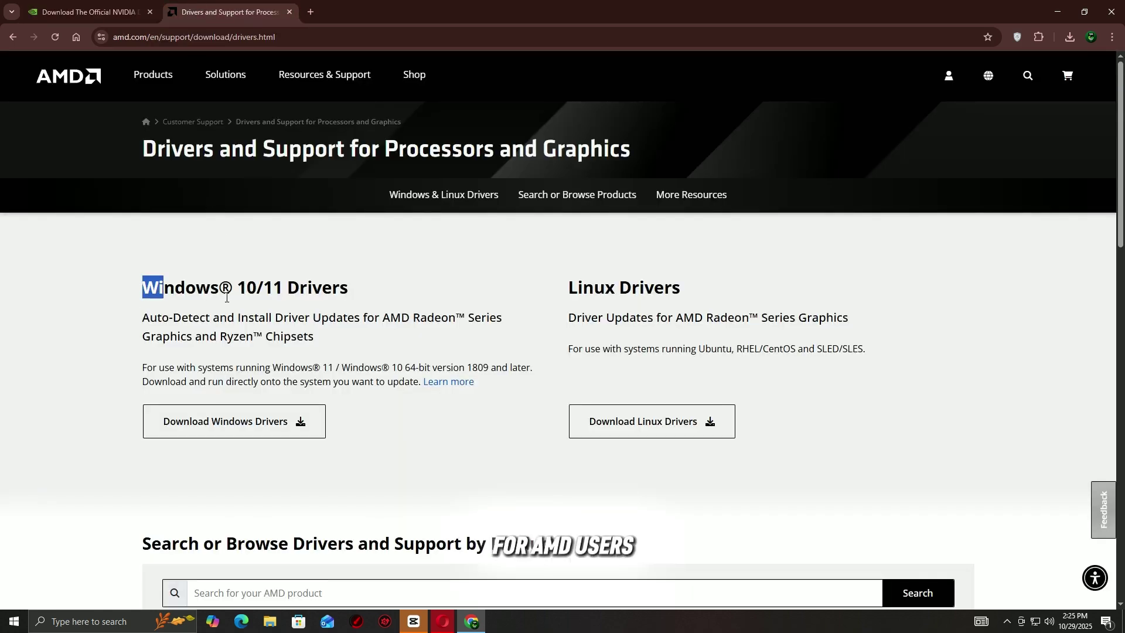
drag(227, 296, 331, 331)
drag(289, 391, 216, 429)
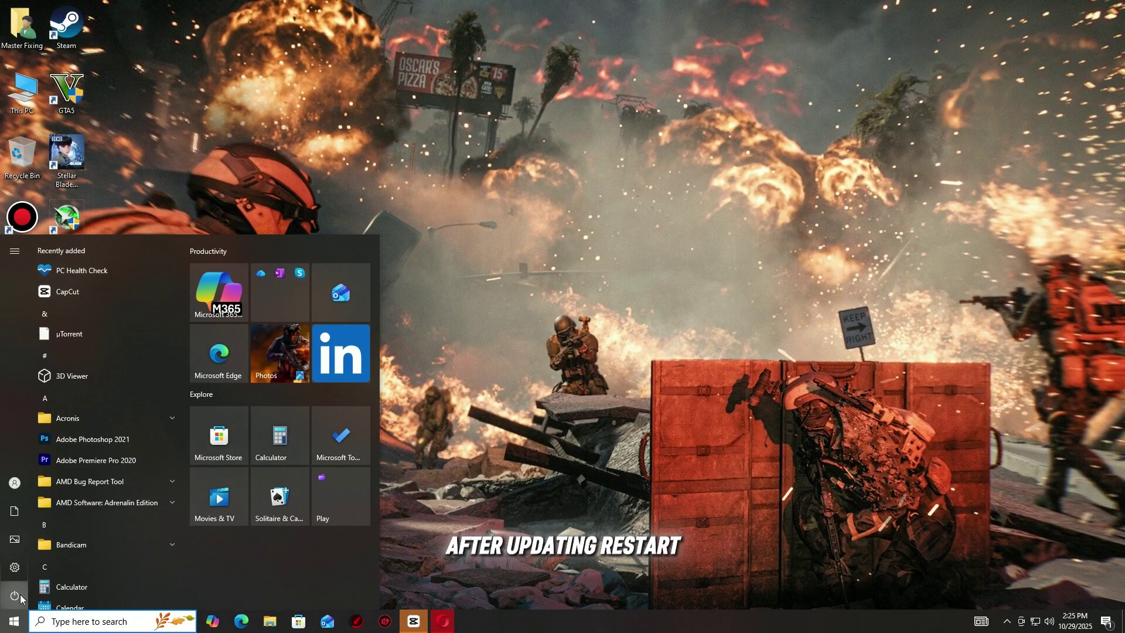
- Restart Windows from the Start menu's Power options
click(14, 595)
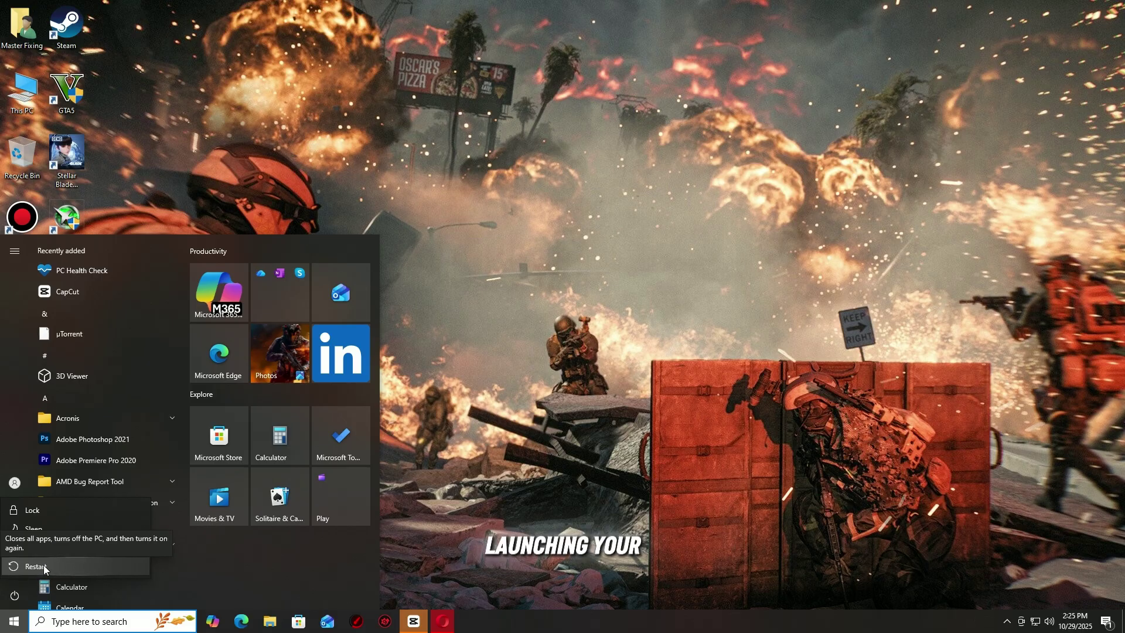
click(43, 566)
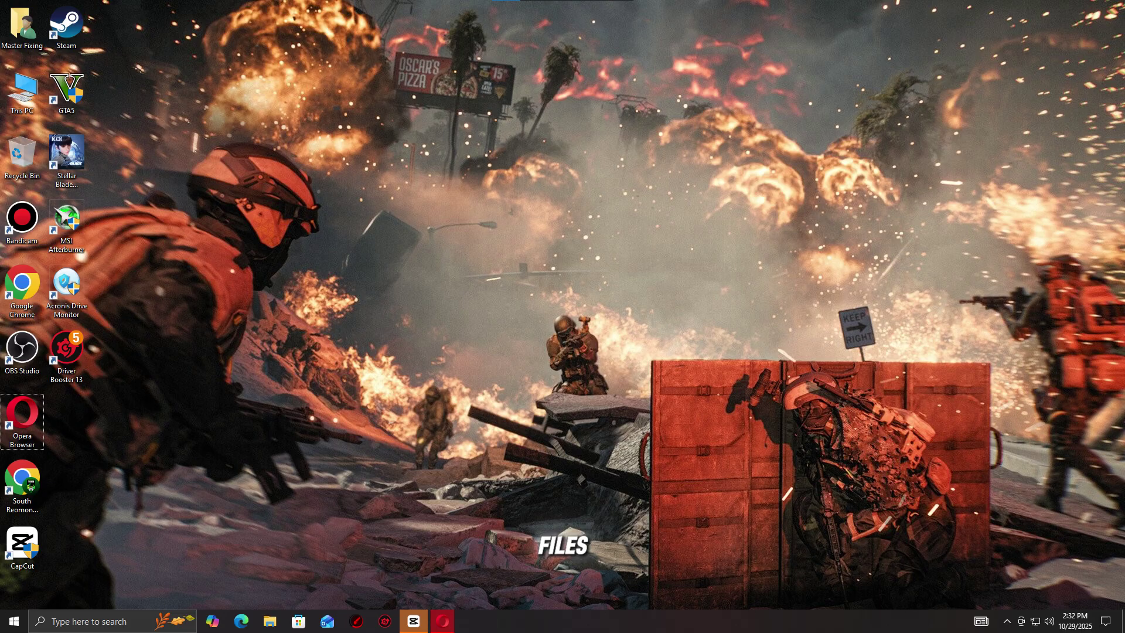
- Show the Installed Files properties page for Stellar Blade Demo in the Steam library
double_click(82, 30)
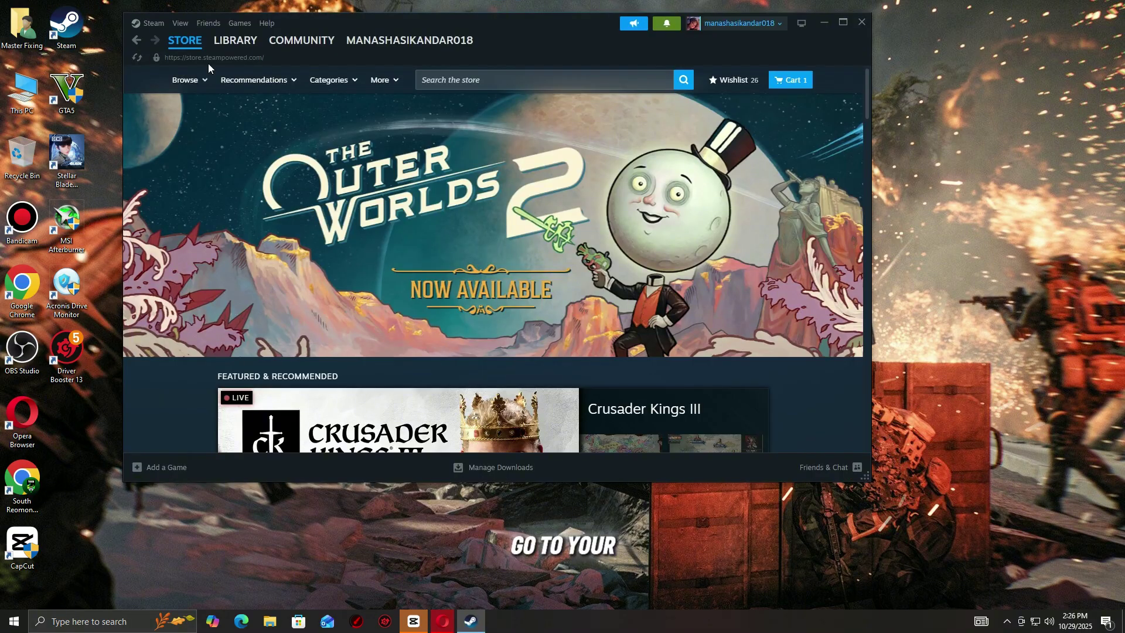
click(234, 39)
right_click(173, 449)
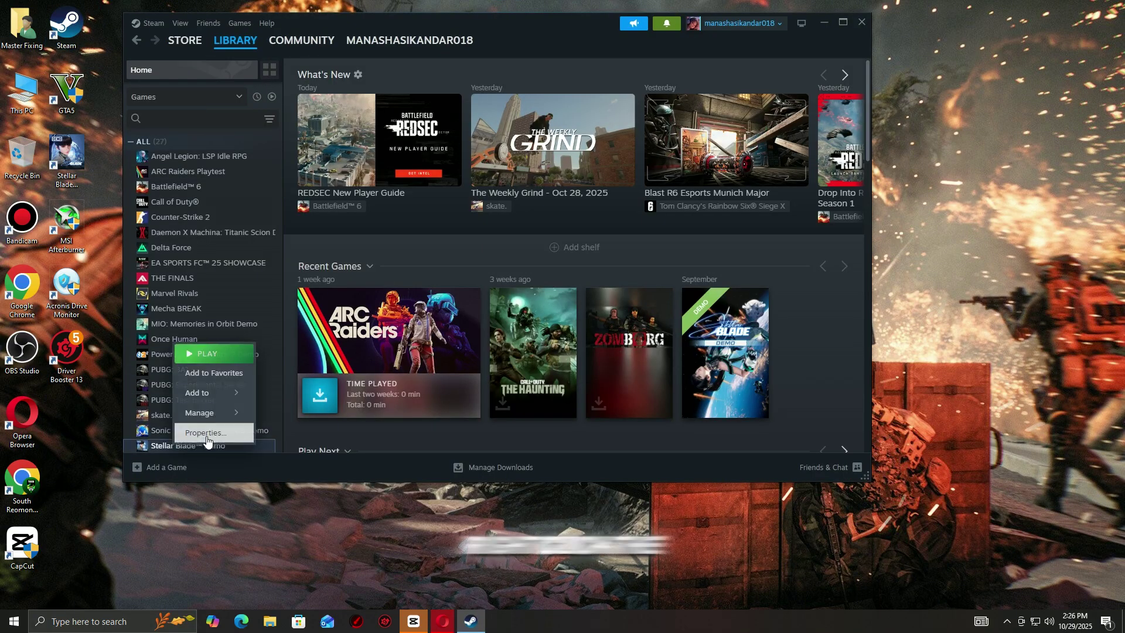
click(201, 432)
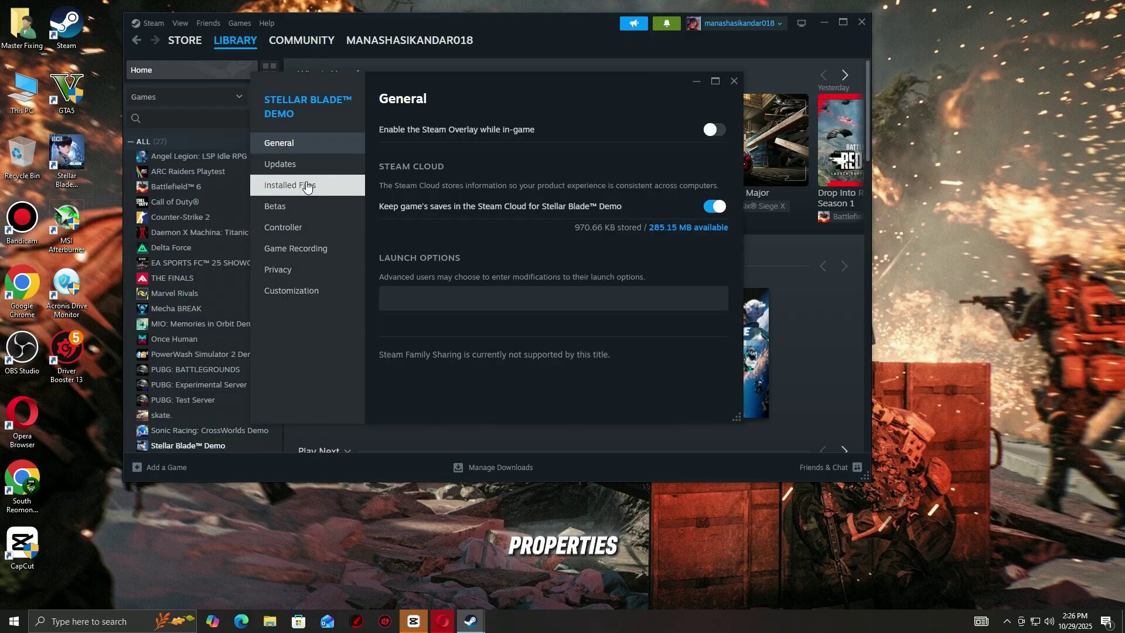
click(304, 184)
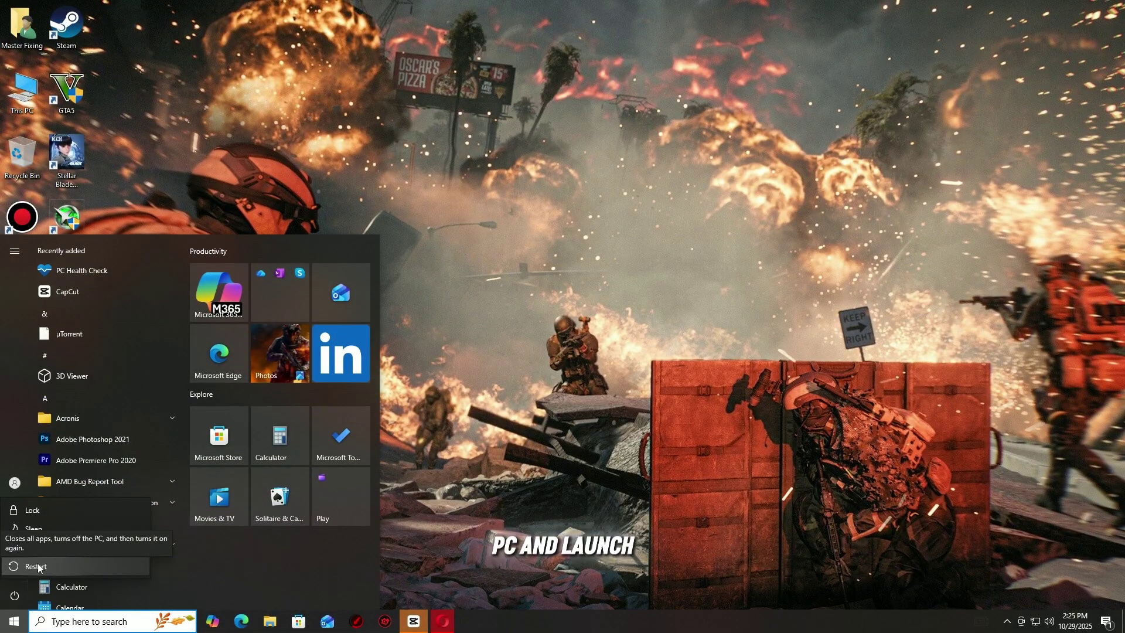
- Restart the PC, then browse Stellar Blade Demo's local files from the Steam library
click(40, 568)
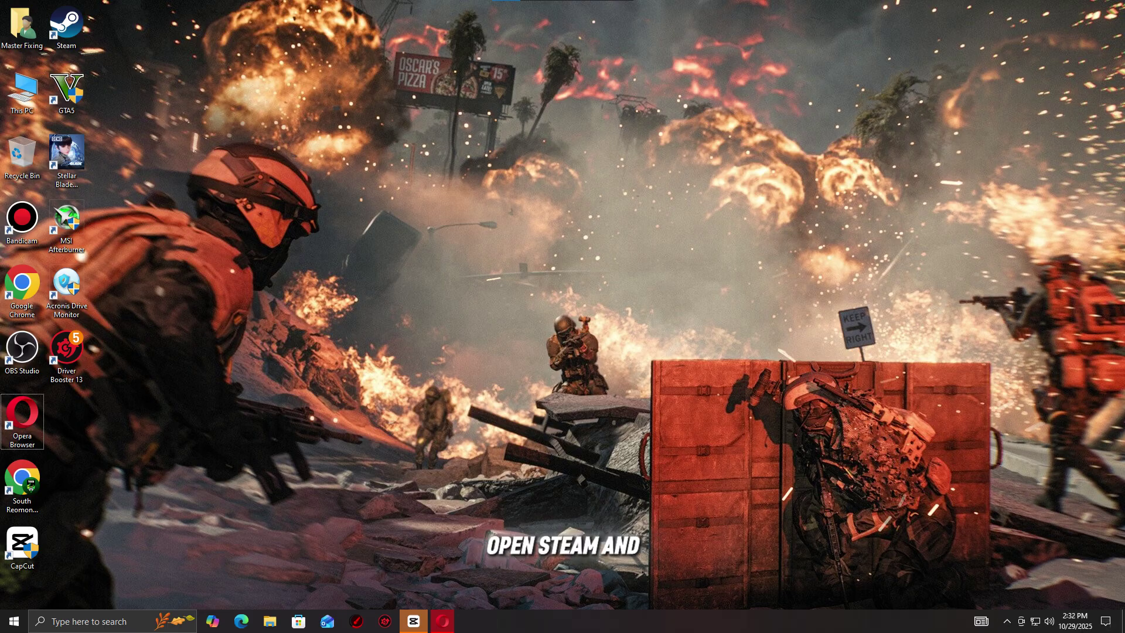
double_click(66, 27)
click(235, 39)
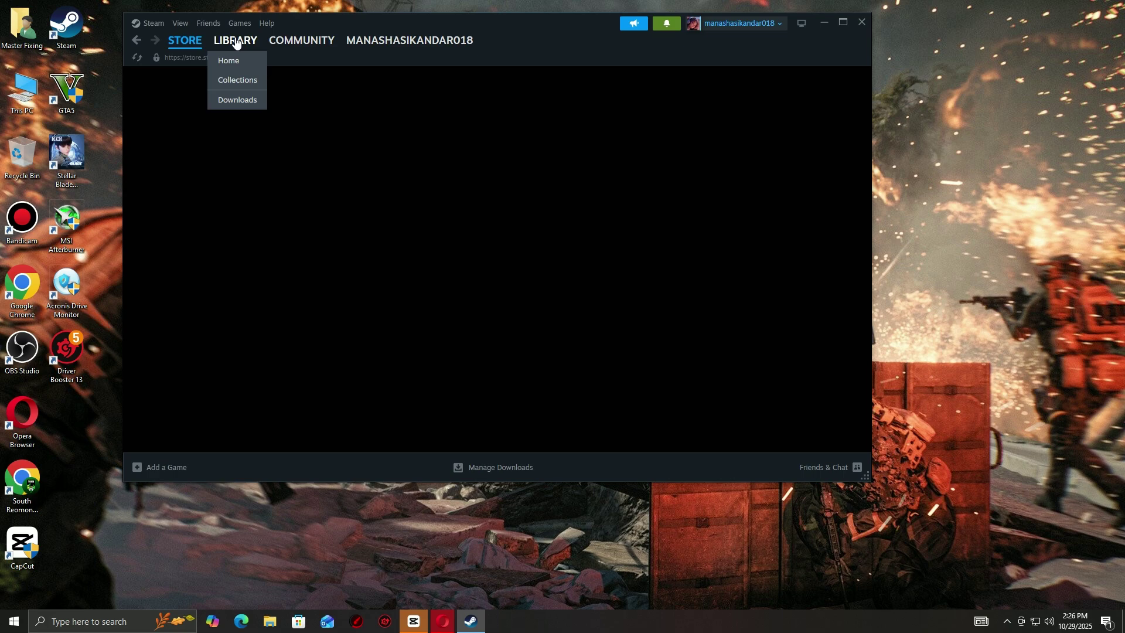
right_click(187, 446)
mouse_move(202, 413)
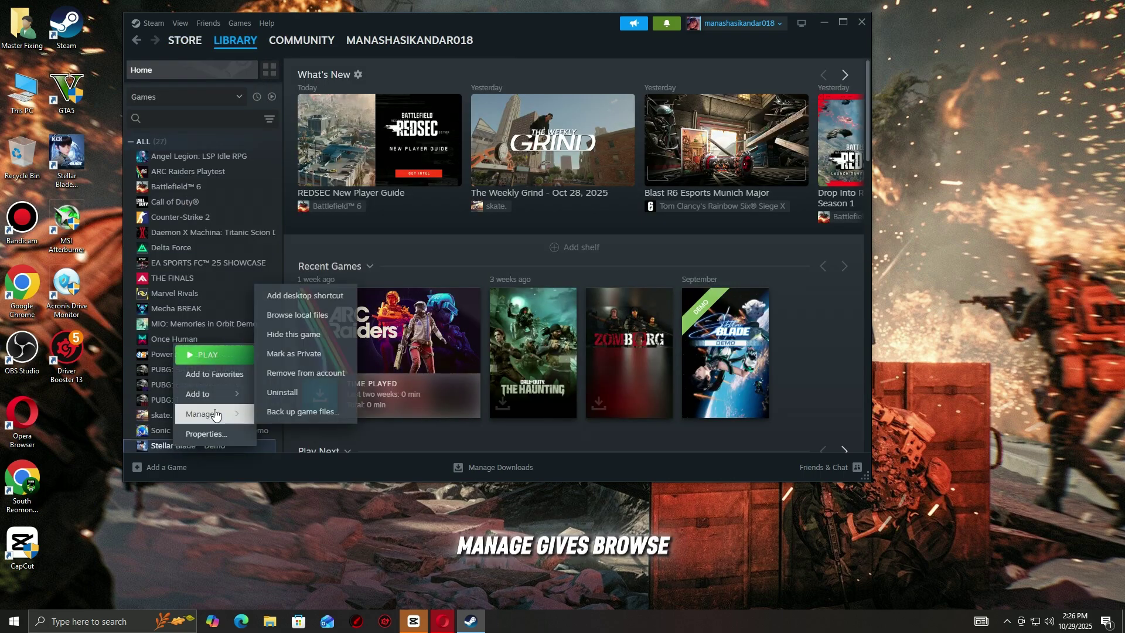
click(297, 315)
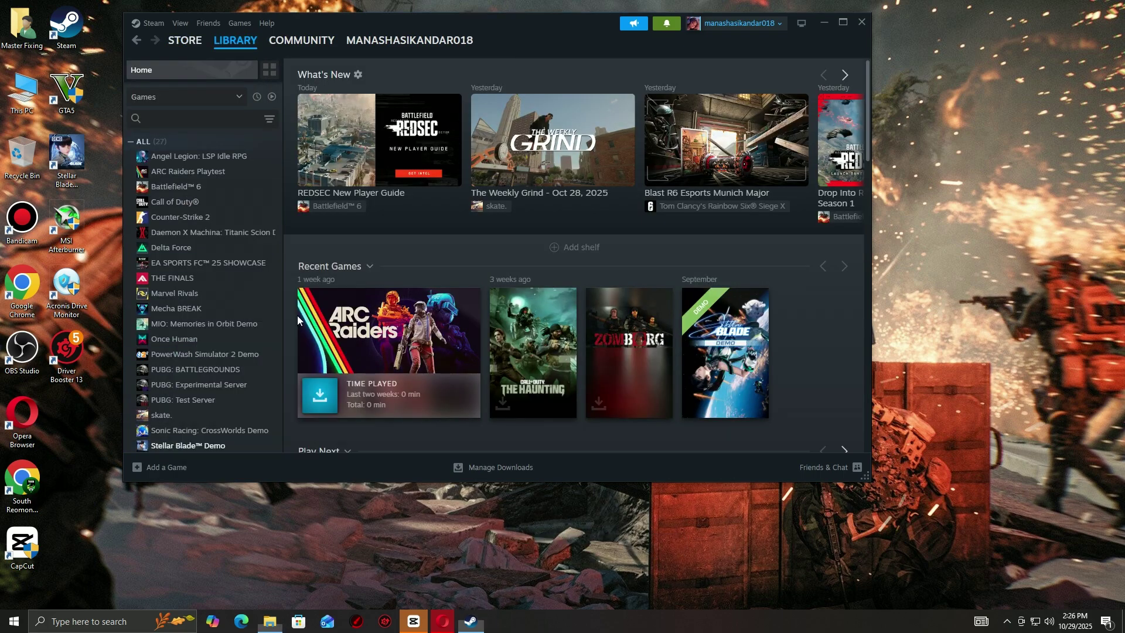
- Enable 'Run this program as an administrator' in SB.exe's Compatibility properties and apply it
right_click(157, 247)
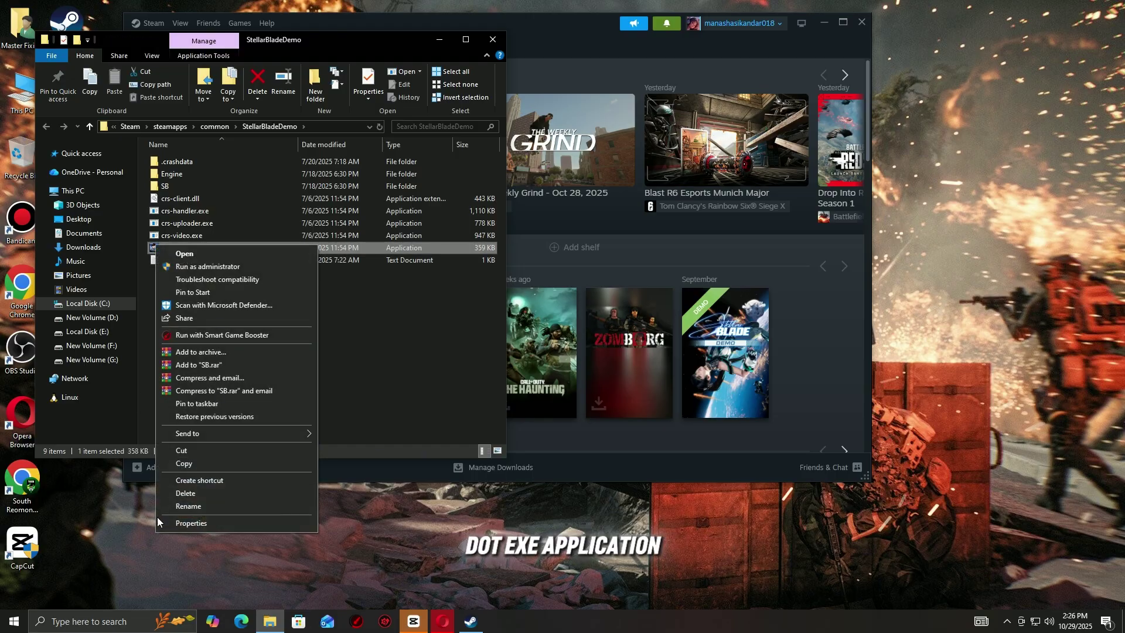
click(187, 526)
click(215, 275)
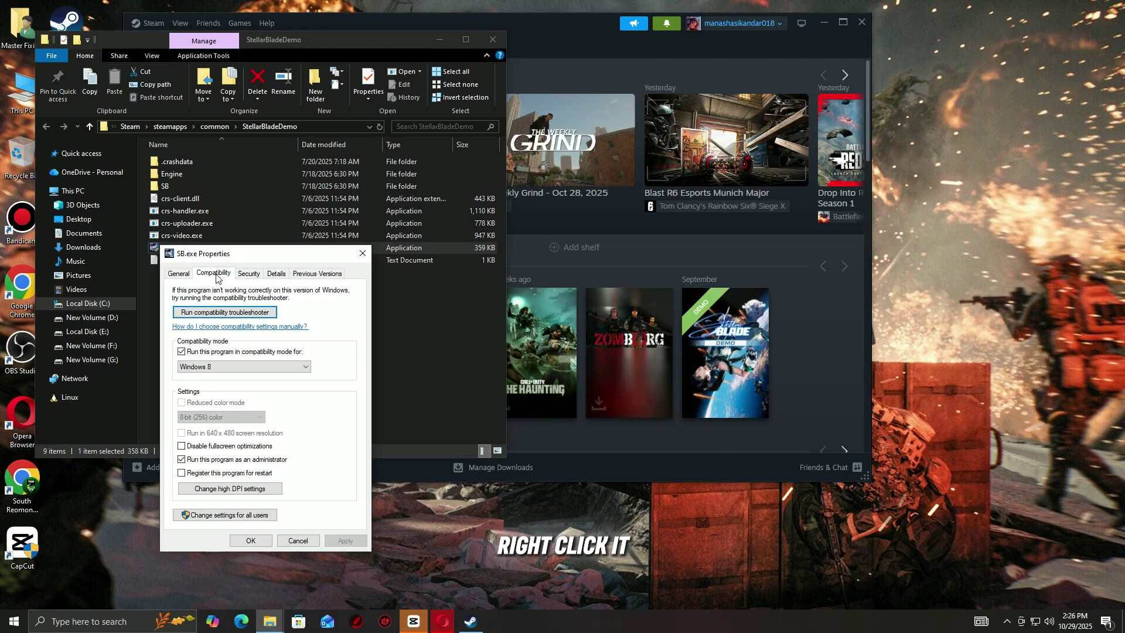
click(195, 460)
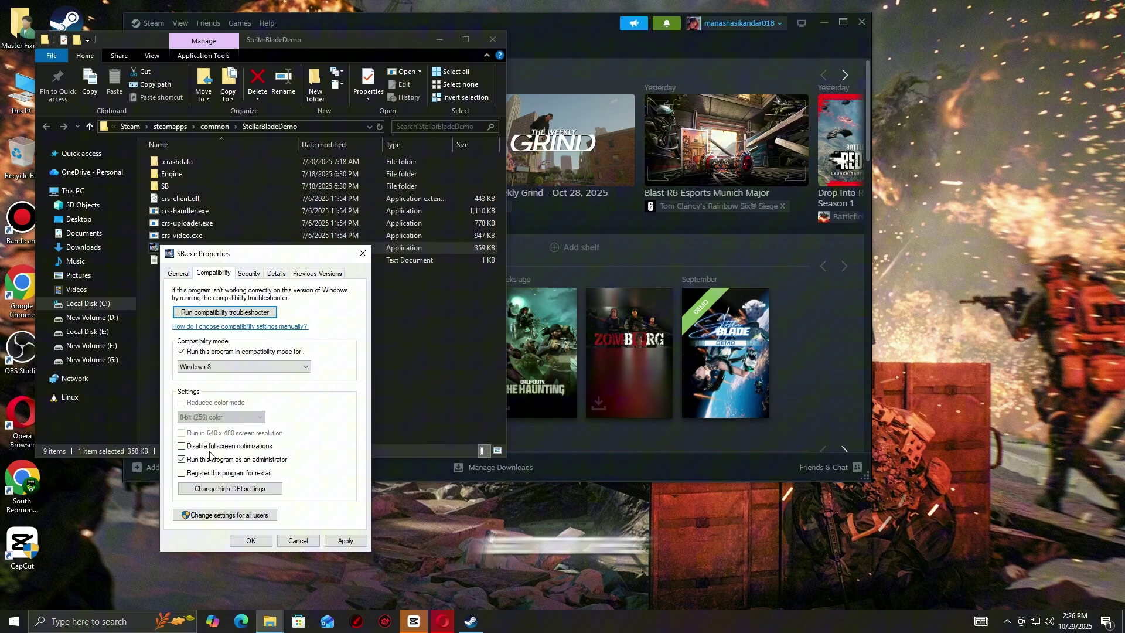
click(251, 541)
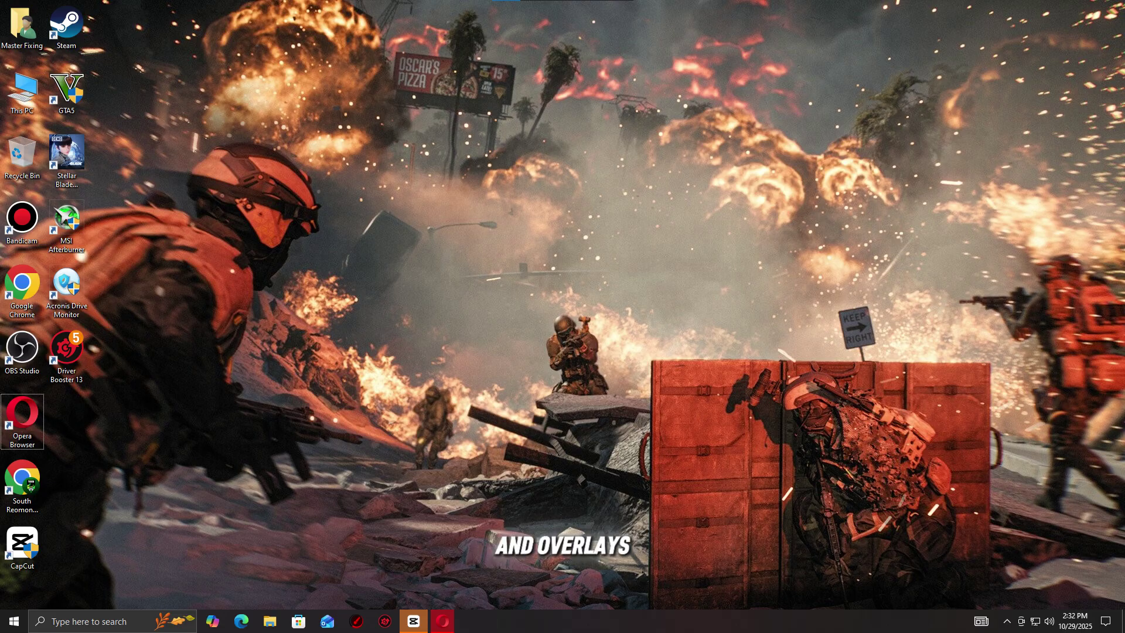
- Open Task Manager from the taskbar on its Startup apps list
right_click(719, 620)
click(747, 582)
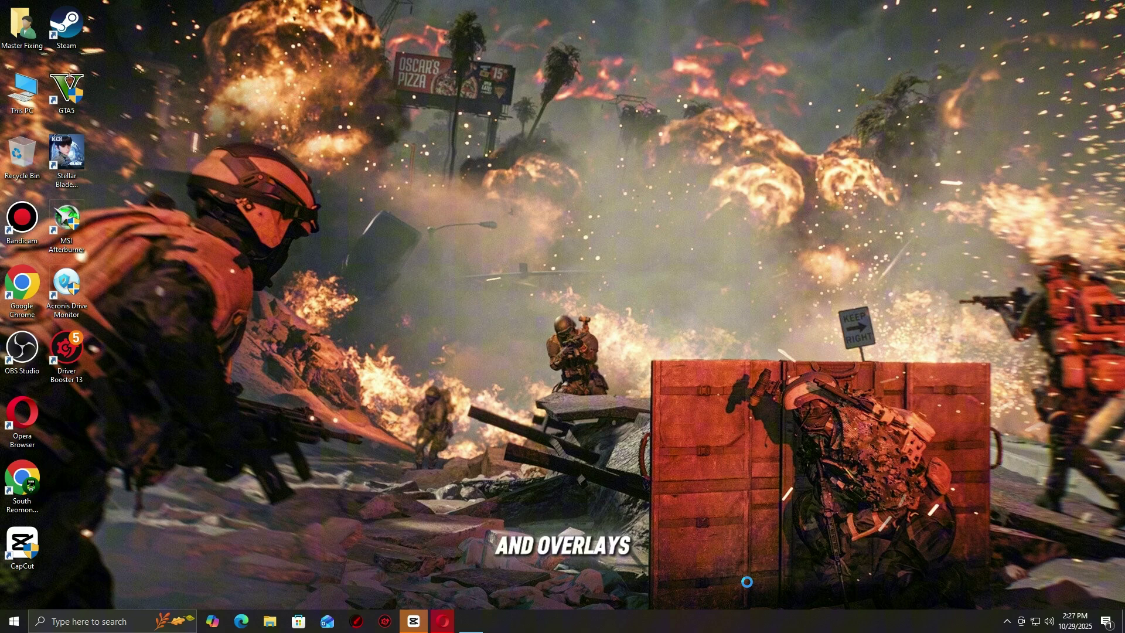
right_click(305, 214)
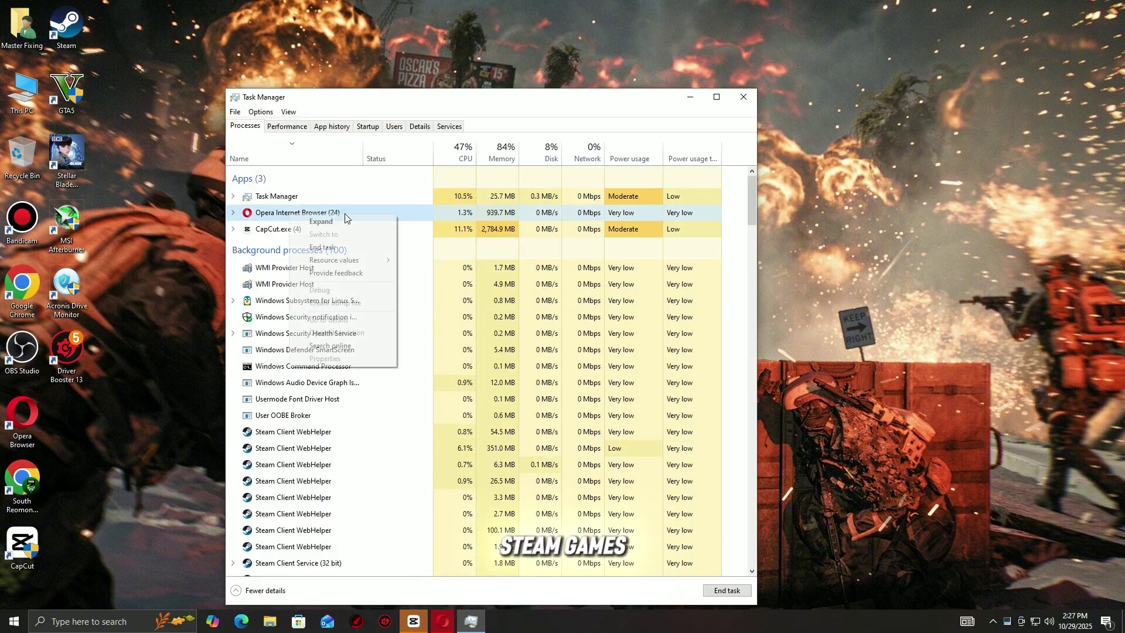
click(376, 131)
- Toggle AMDNoiseSuppression's startup to enabled and then back to disabled
right_click(464, 230)
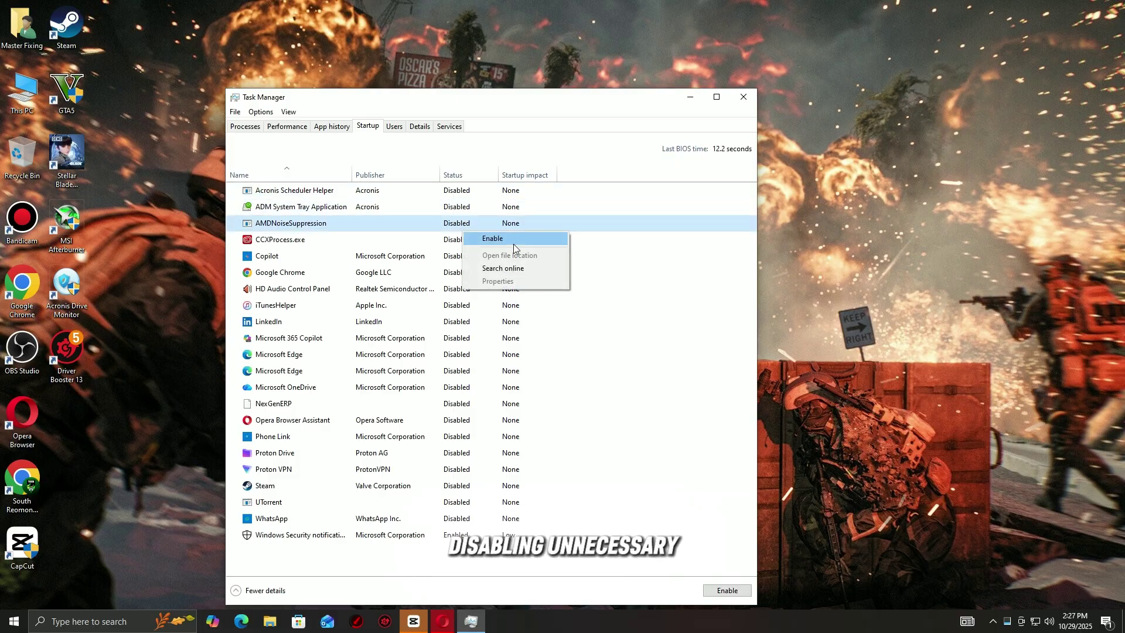
click(513, 240)
right_click(481, 229)
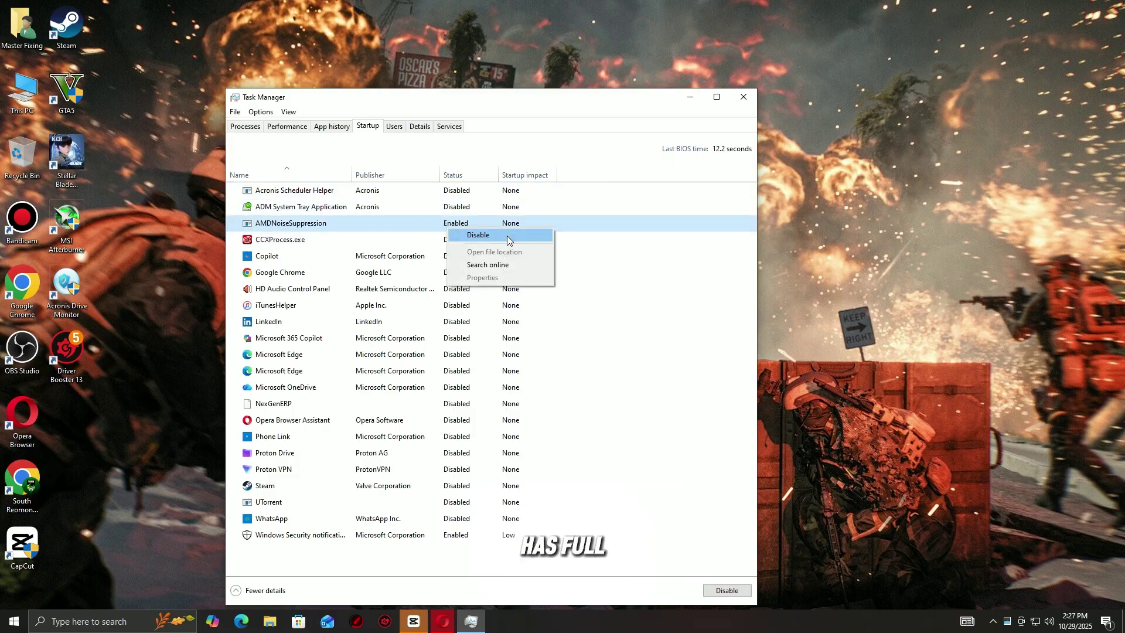
click(505, 235)
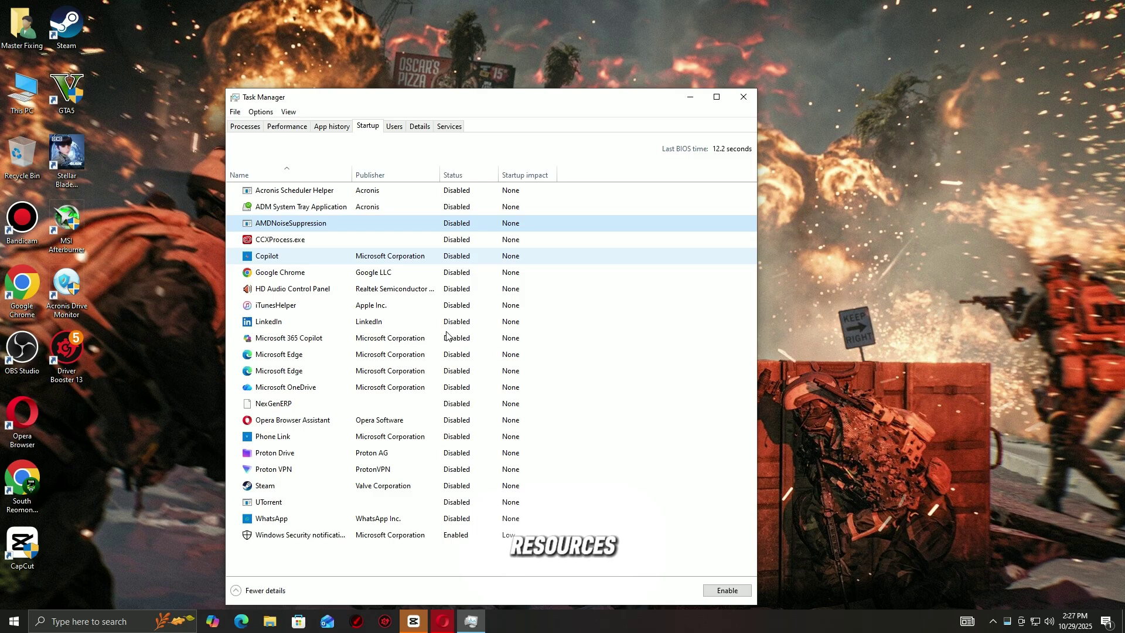
- Switch off Stellar Blade Demo's in-game Steam Overlay, then launch AMD Adrenalin Software
click(744, 102)
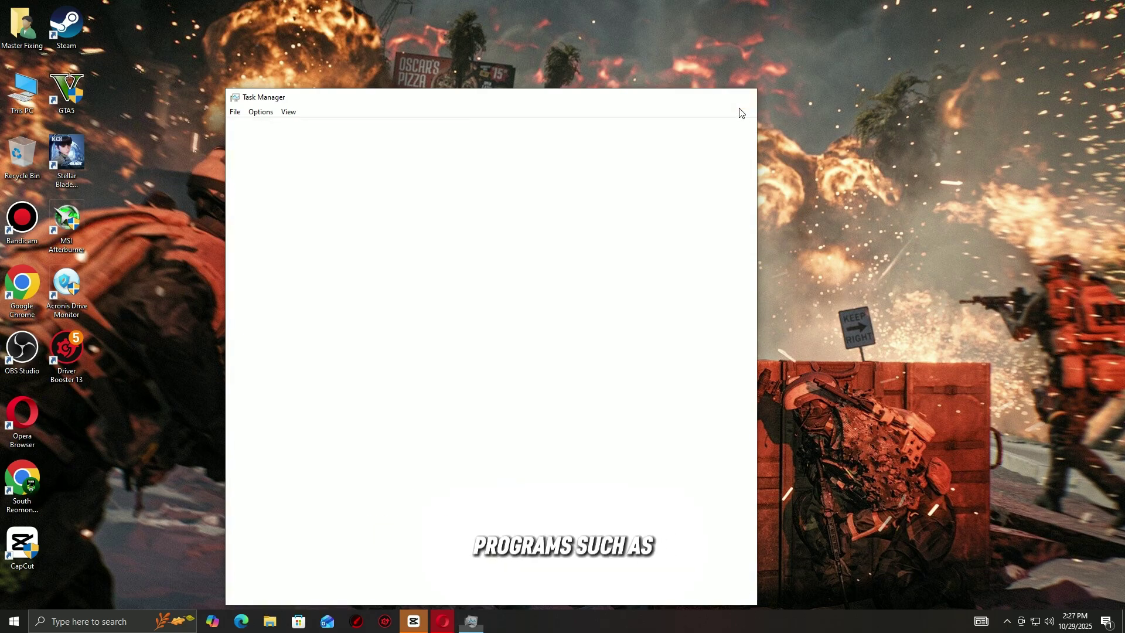
double_click(80, 32)
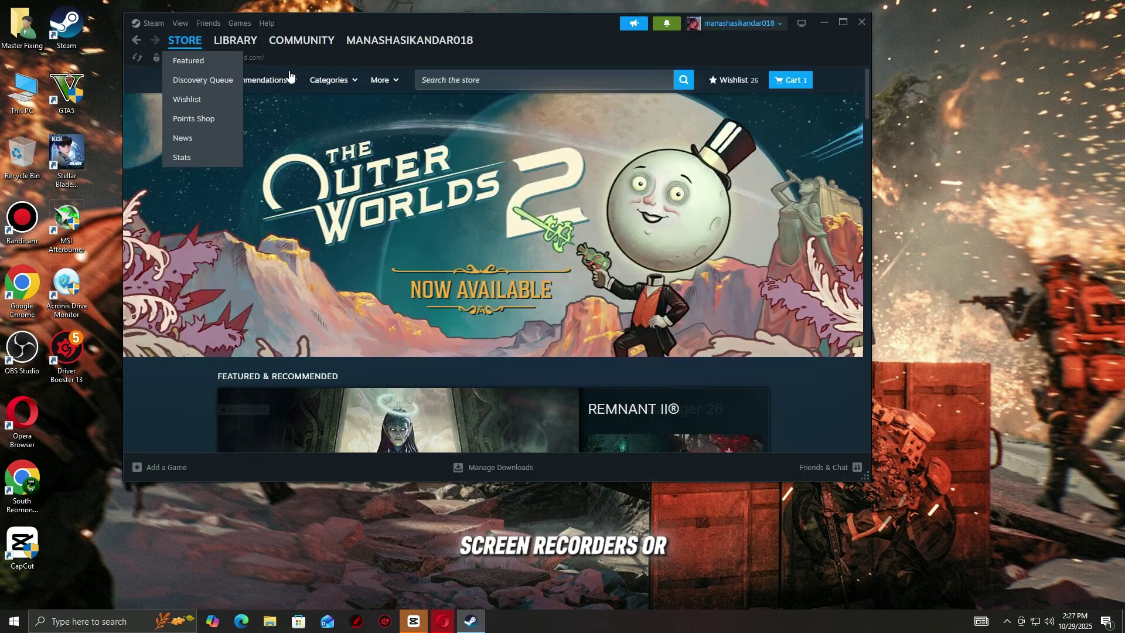
click(235, 40)
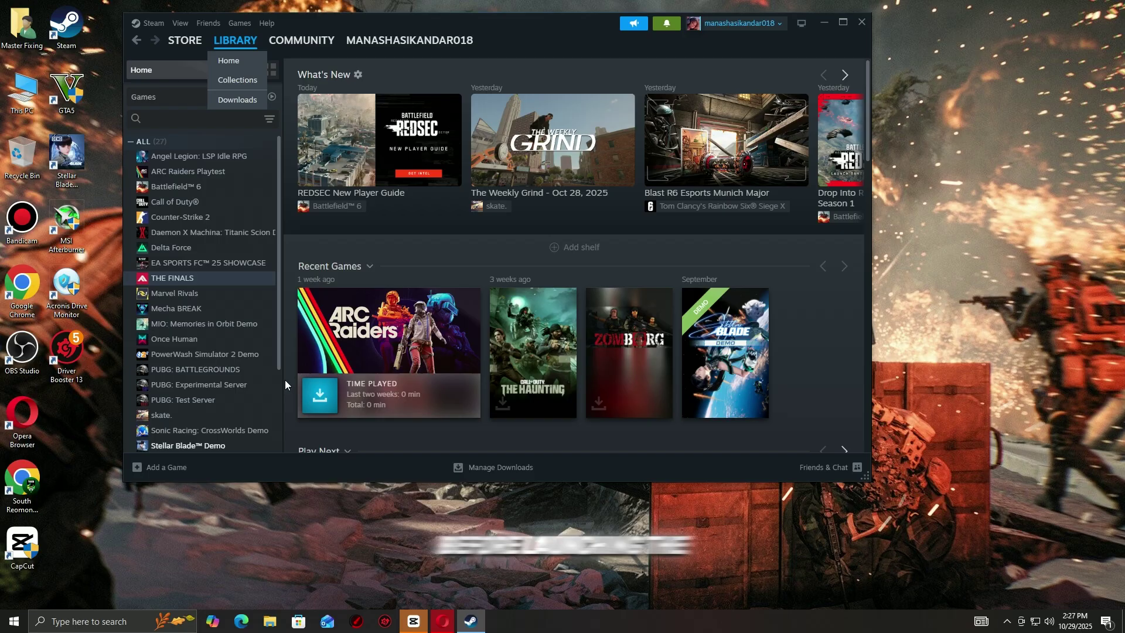
right_click(196, 446)
click(227, 440)
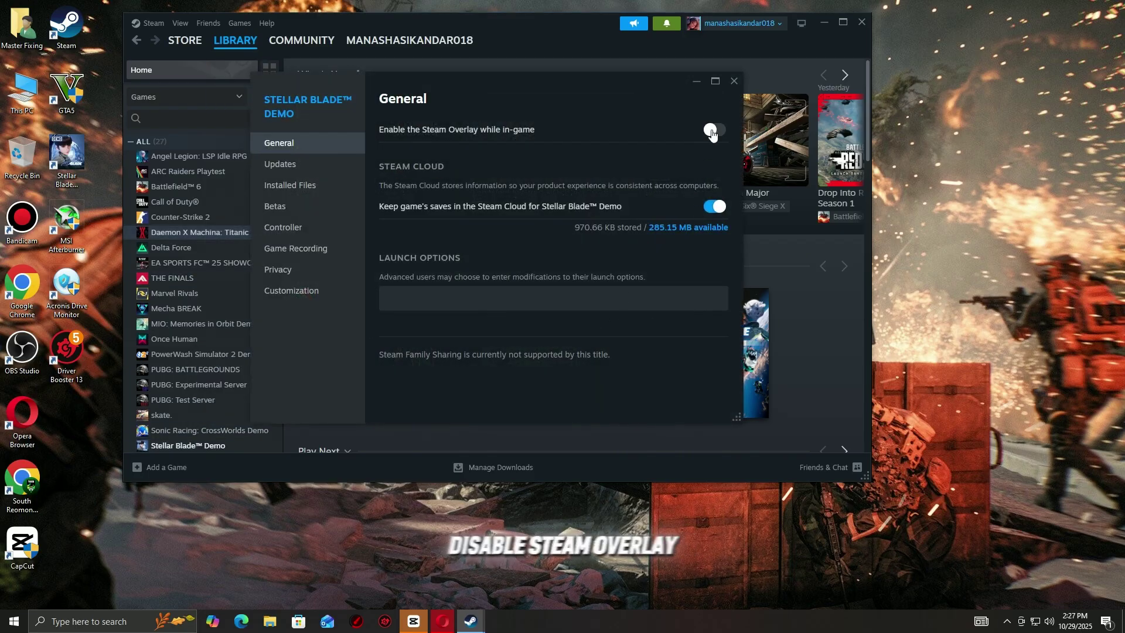
click(712, 131)
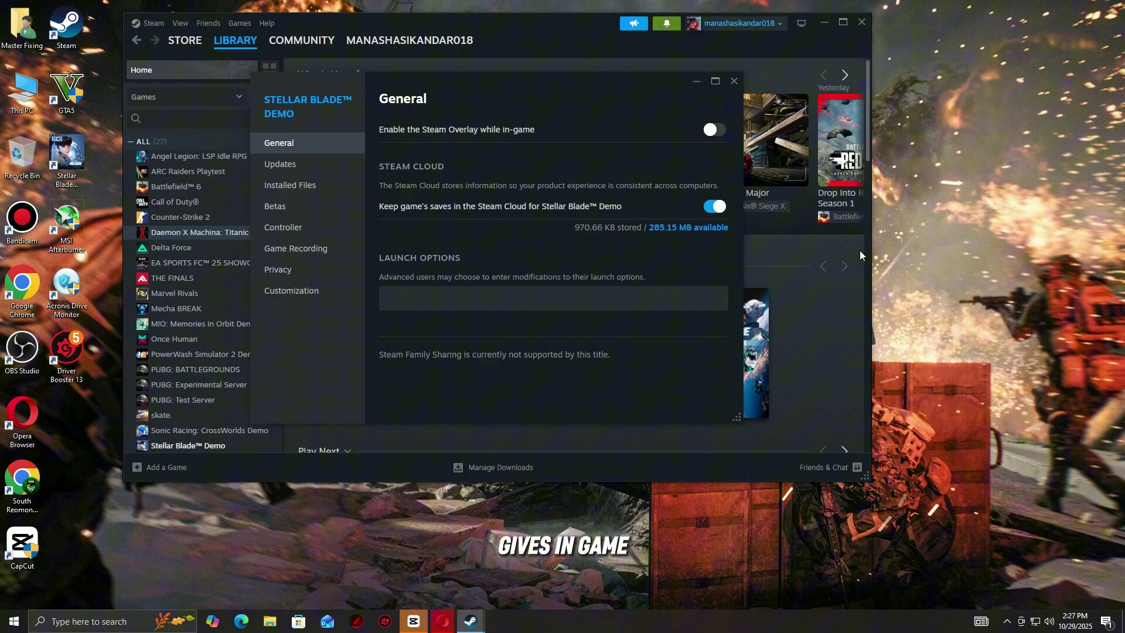
right_click(926, 195)
click(964, 201)
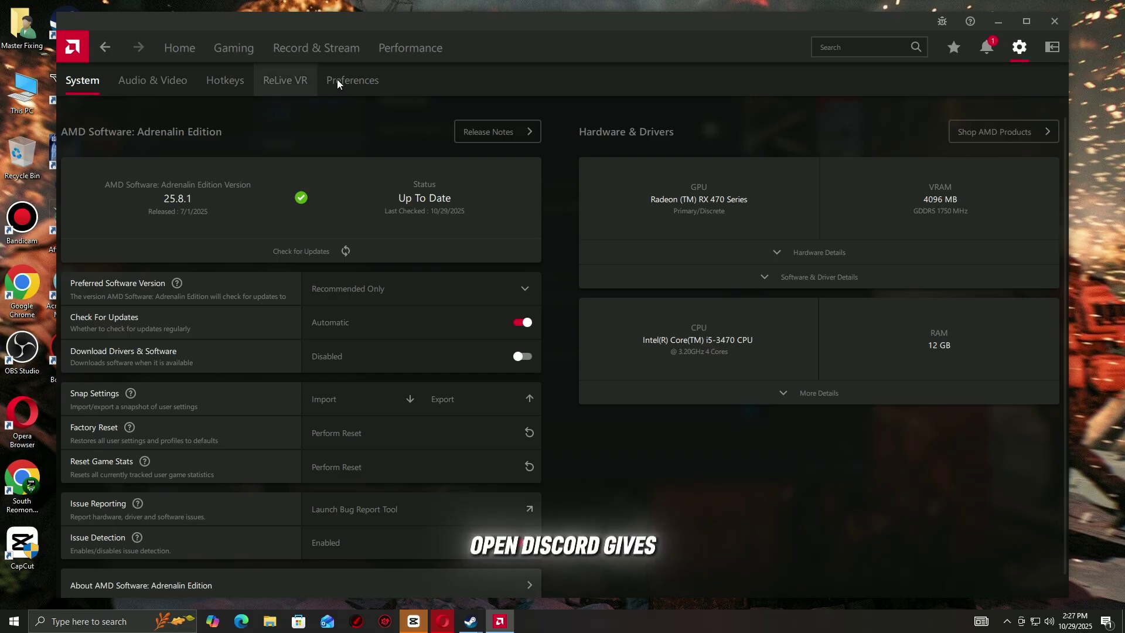
- Set In-Game Overlay to Disabled on AMD Adrenalin's Preferences page
click(336, 79)
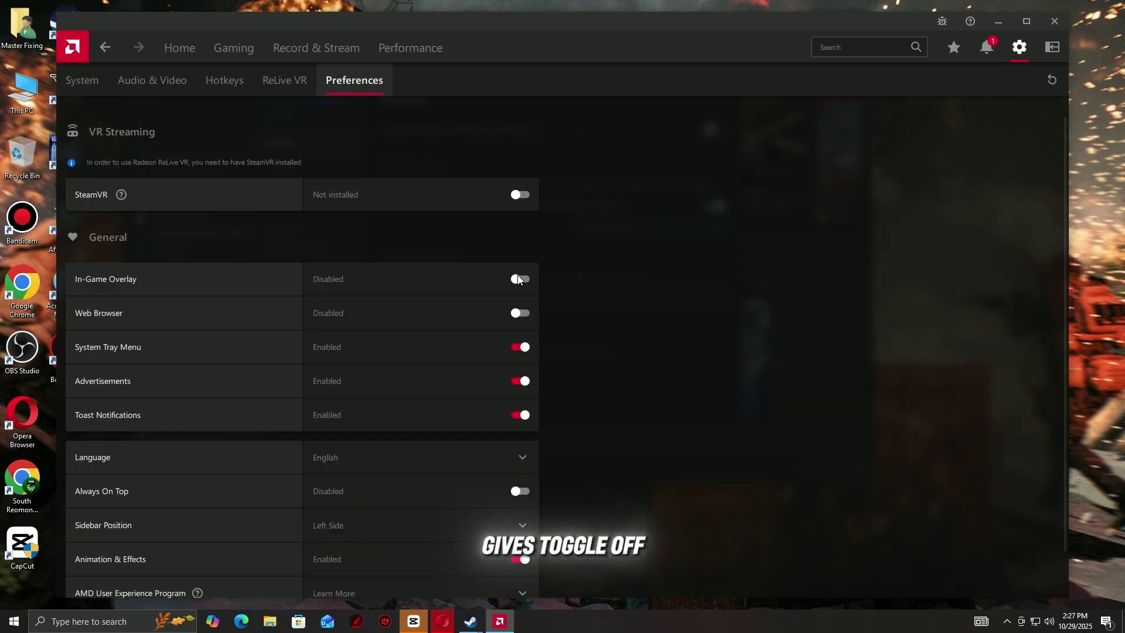
click(519, 278)
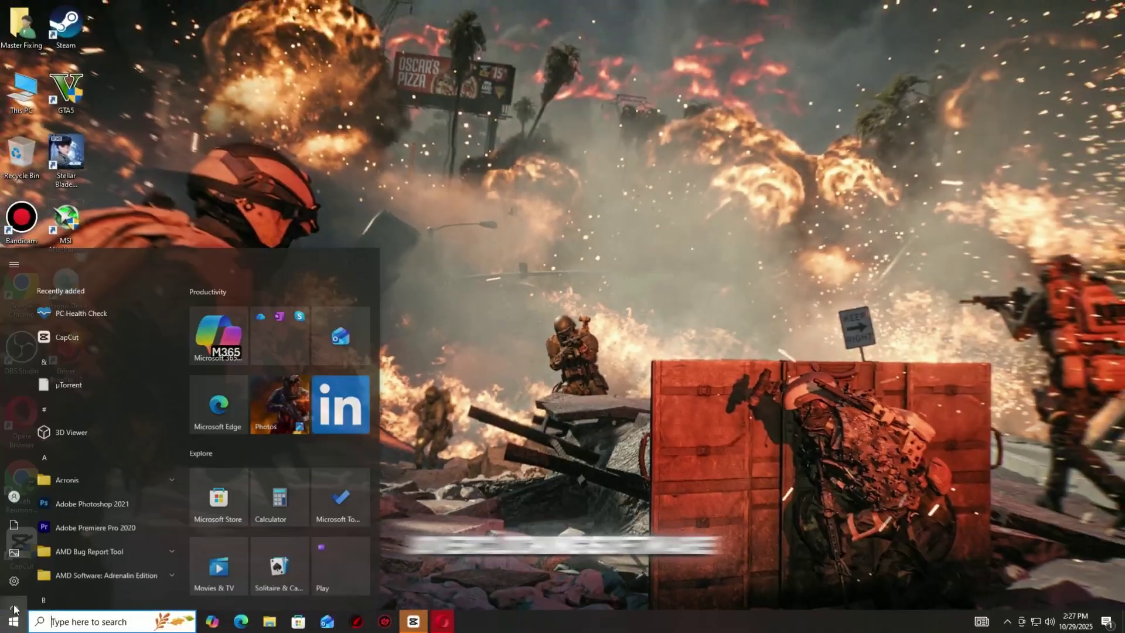
- Open the Start menu, then search Windows for Settings
click(14, 595)
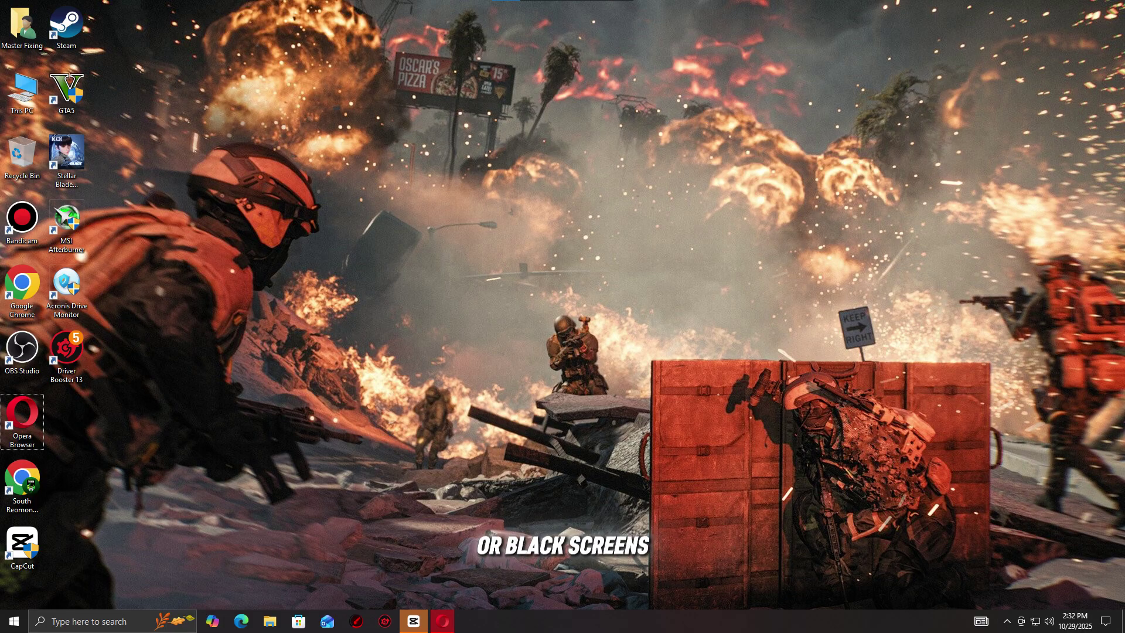
key(super+s)
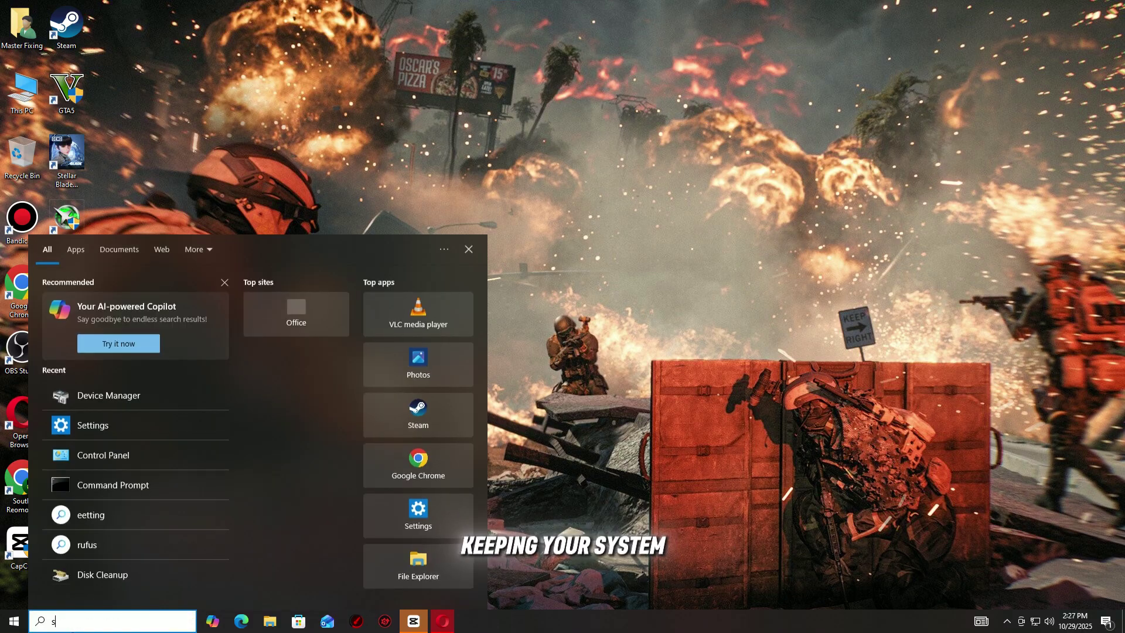
text(settings)
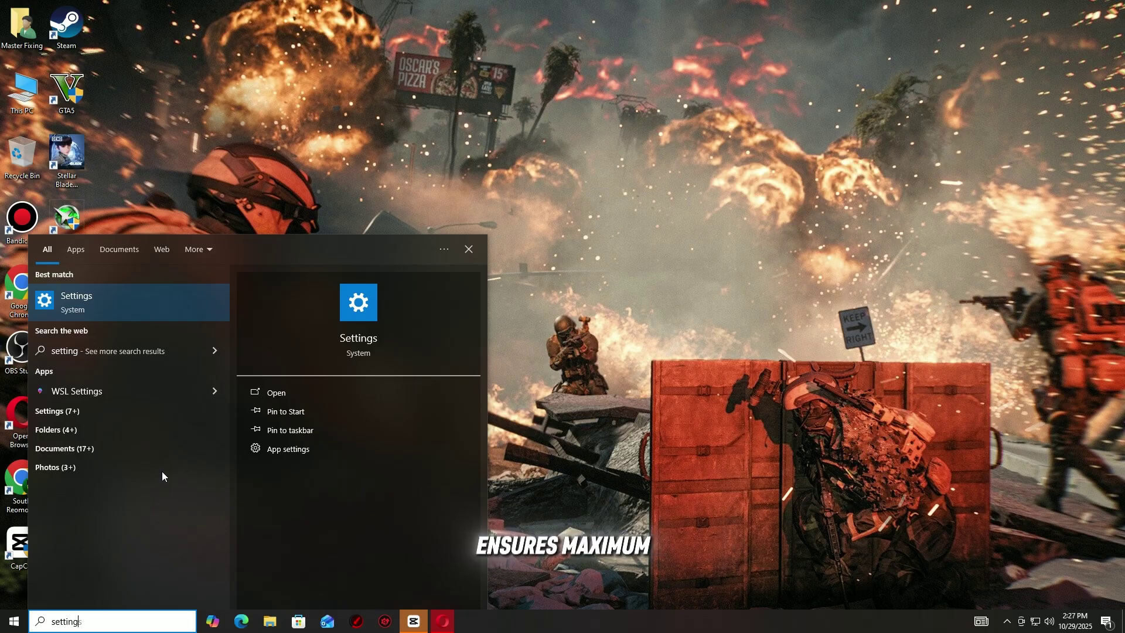
- Run a Windows Update check in Settings, then open the Start power menu to restart
click(104, 306)
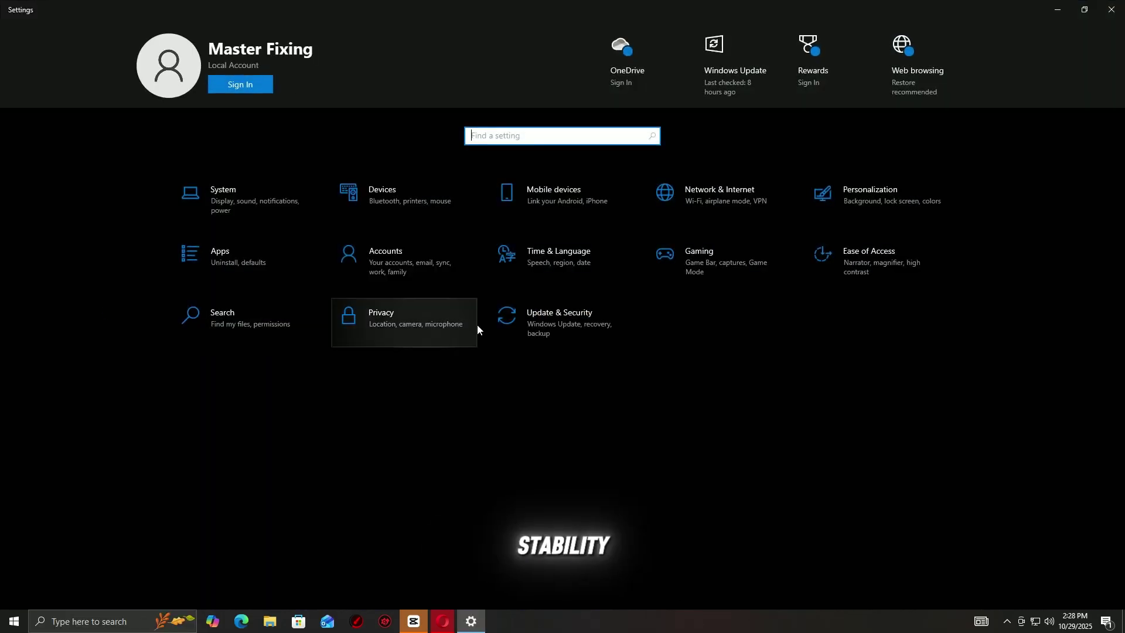
click(562, 319)
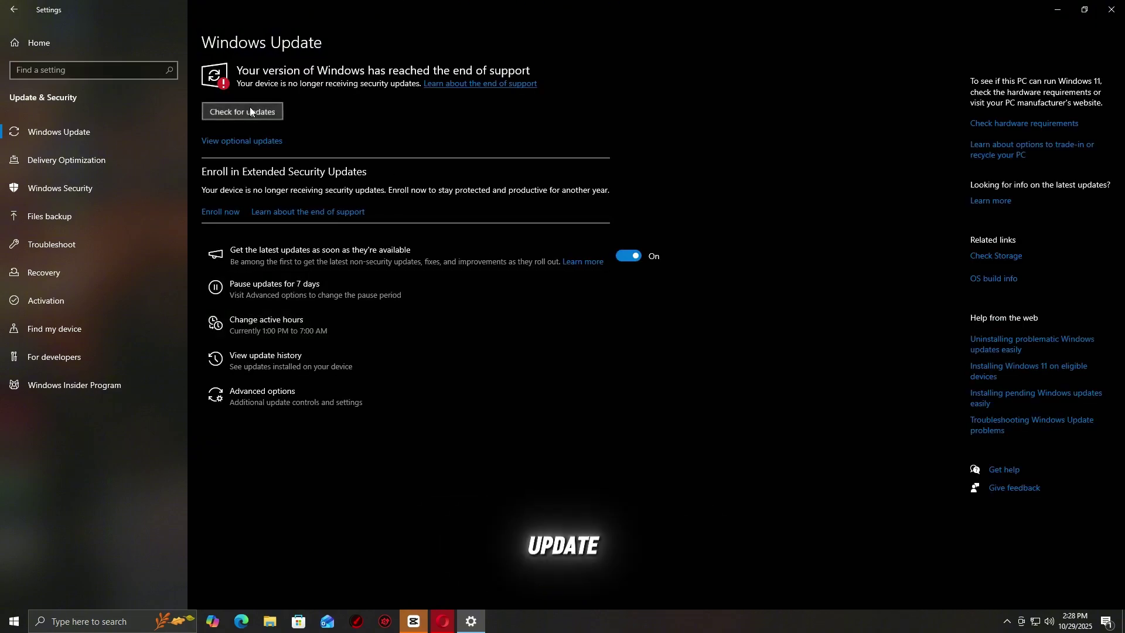
click(250, 106)
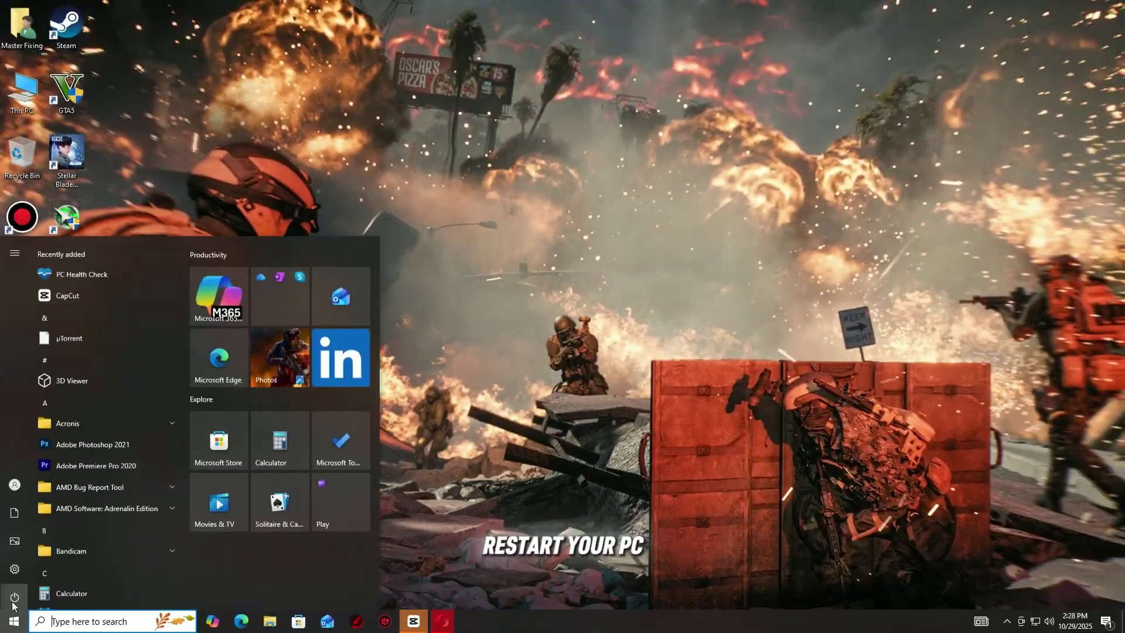
click(14, 595)
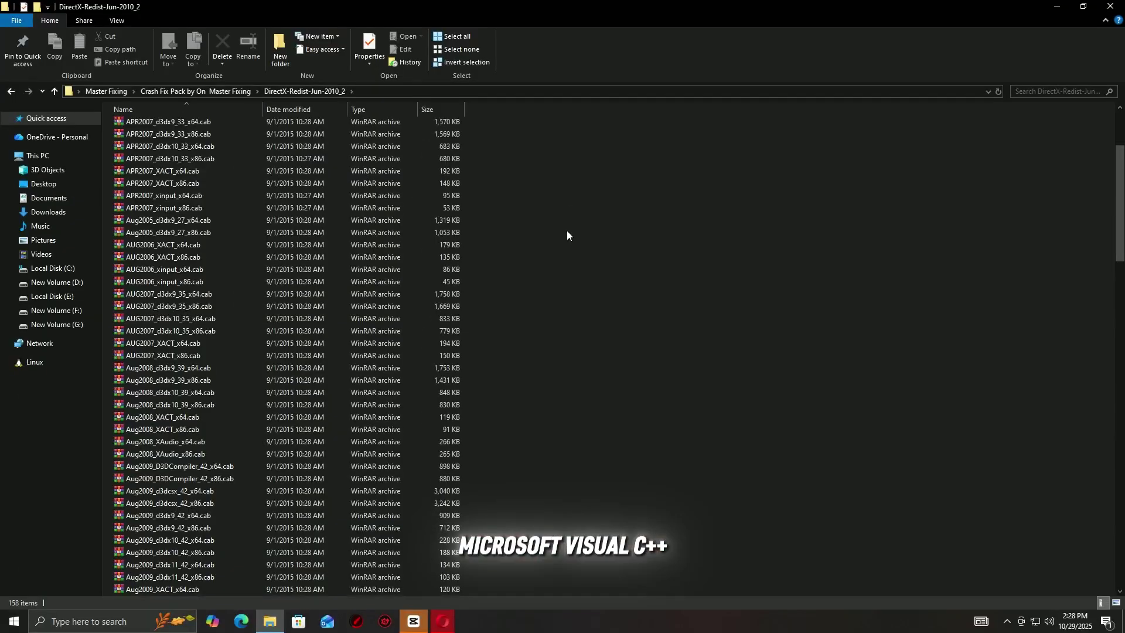
scroll(567, 231, down, 5)
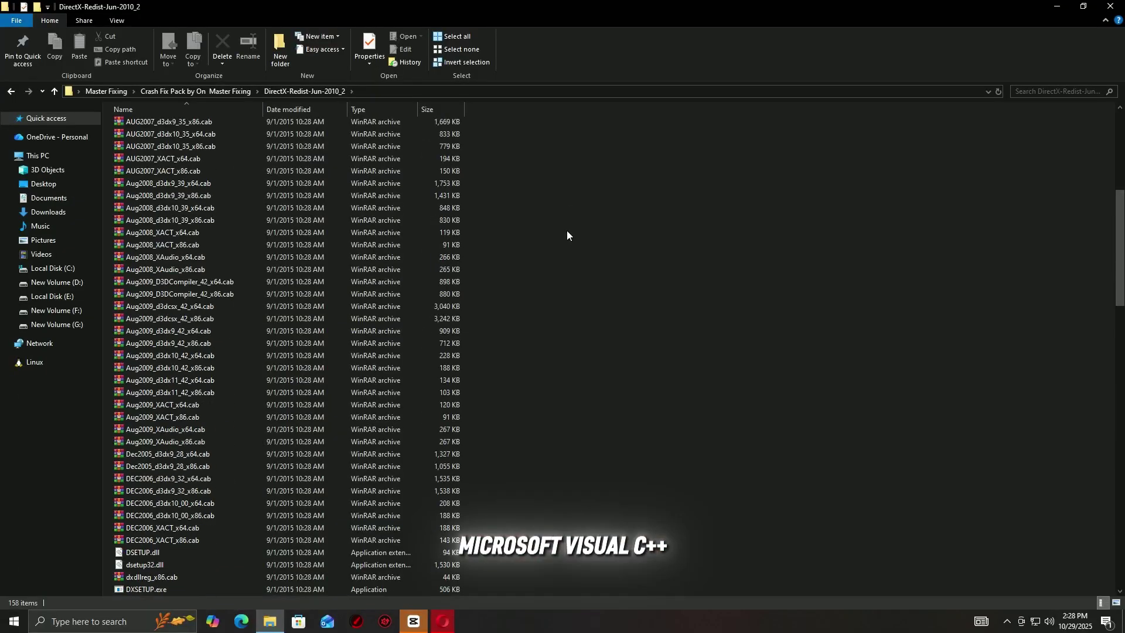
scroll(544, 246, down, 5)
- Run DXSETUP.exe from DirectX-Redist-Jun-2010_2, accept the license, and begin installing the runtime
double_click(152, 405)
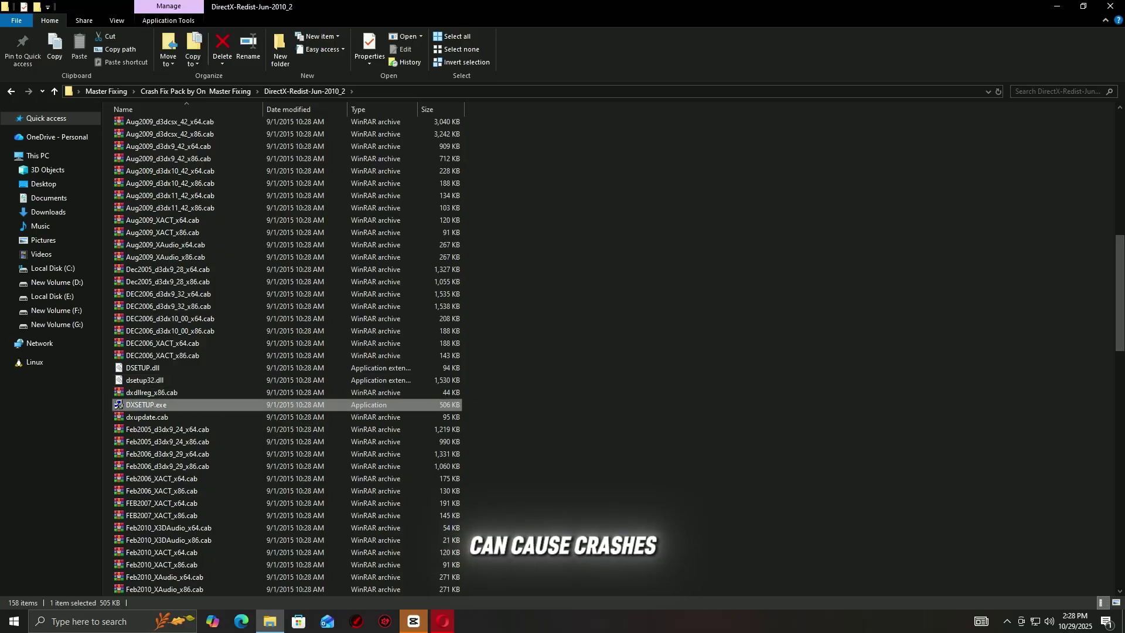
click(503, 391)
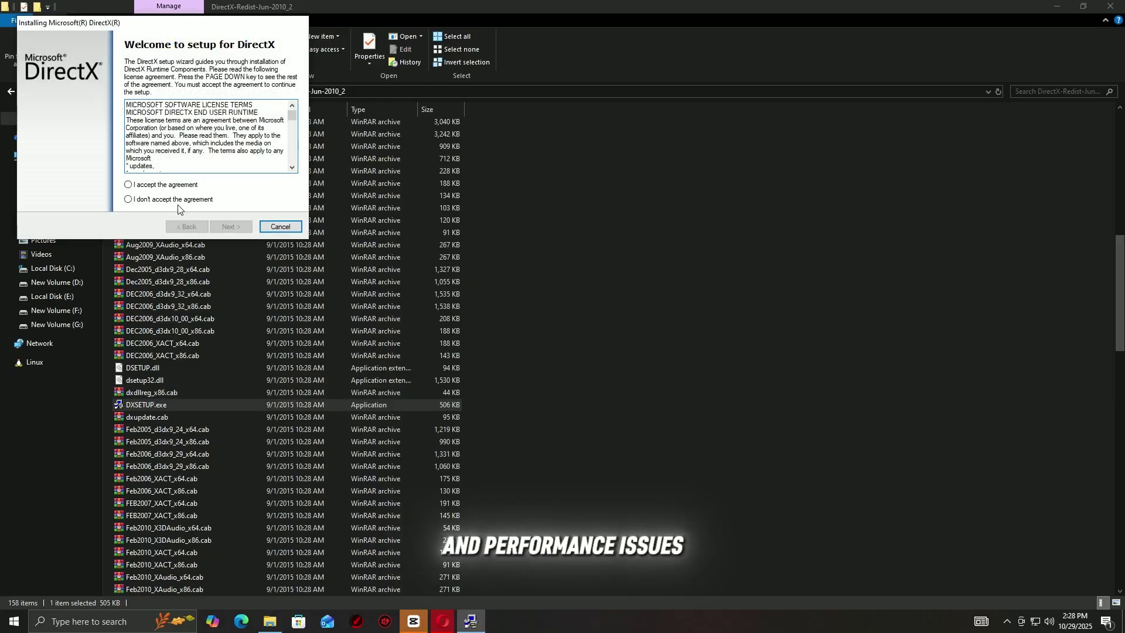
click(222, 227)
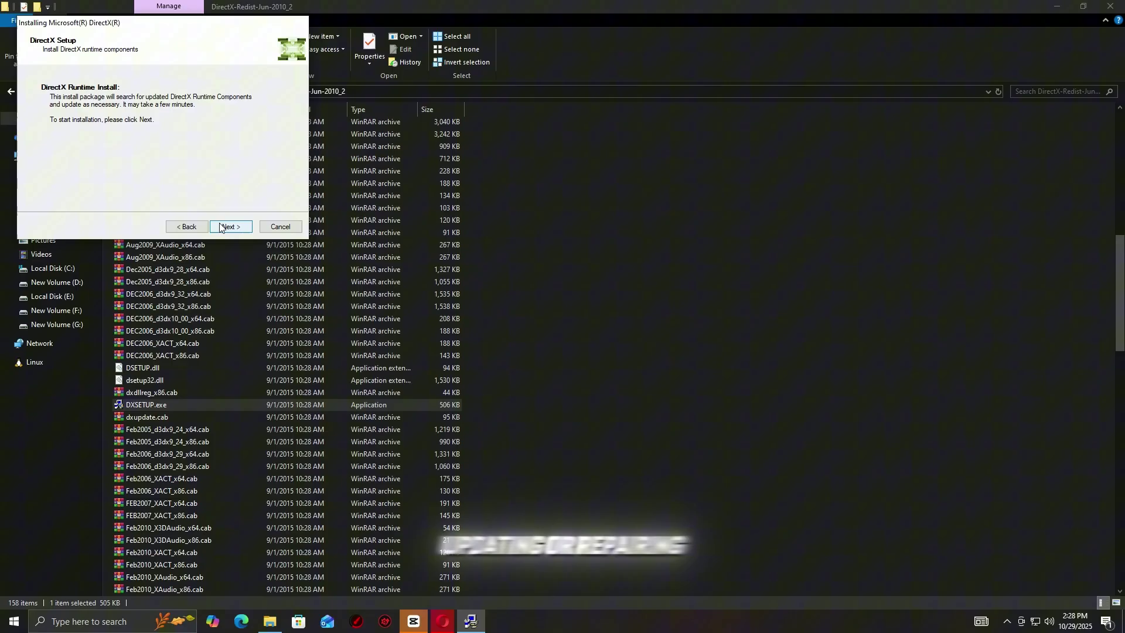
click(221, 227)
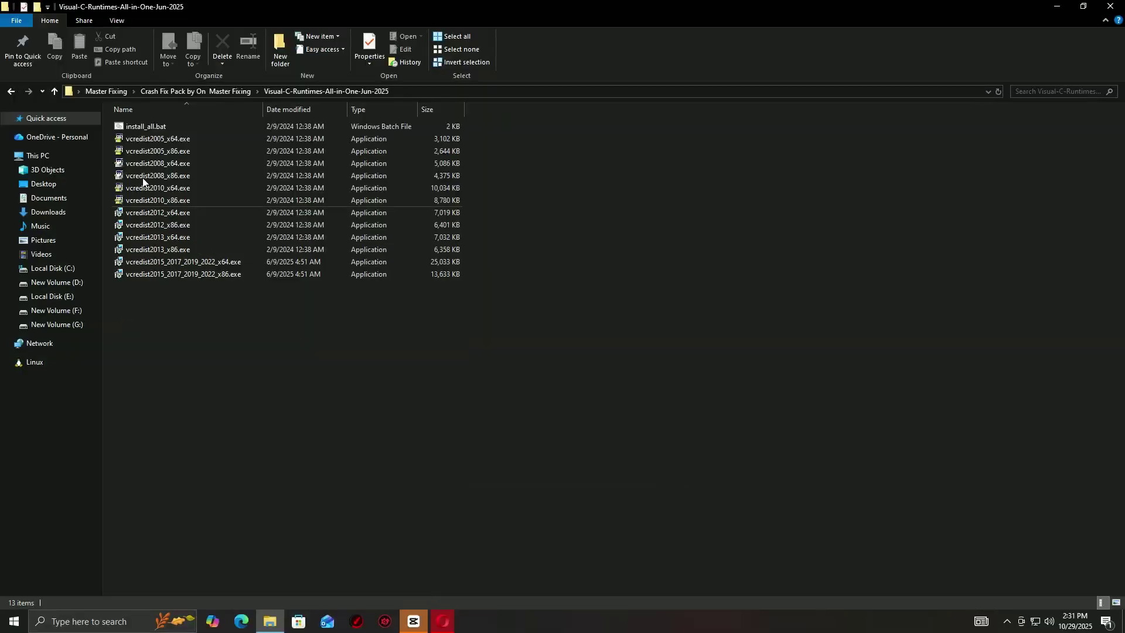
- Run install_all.bat from Visual-C-Runtimes-All-in-One-Jun-2025 with administrator approval
double_click(144, 127)
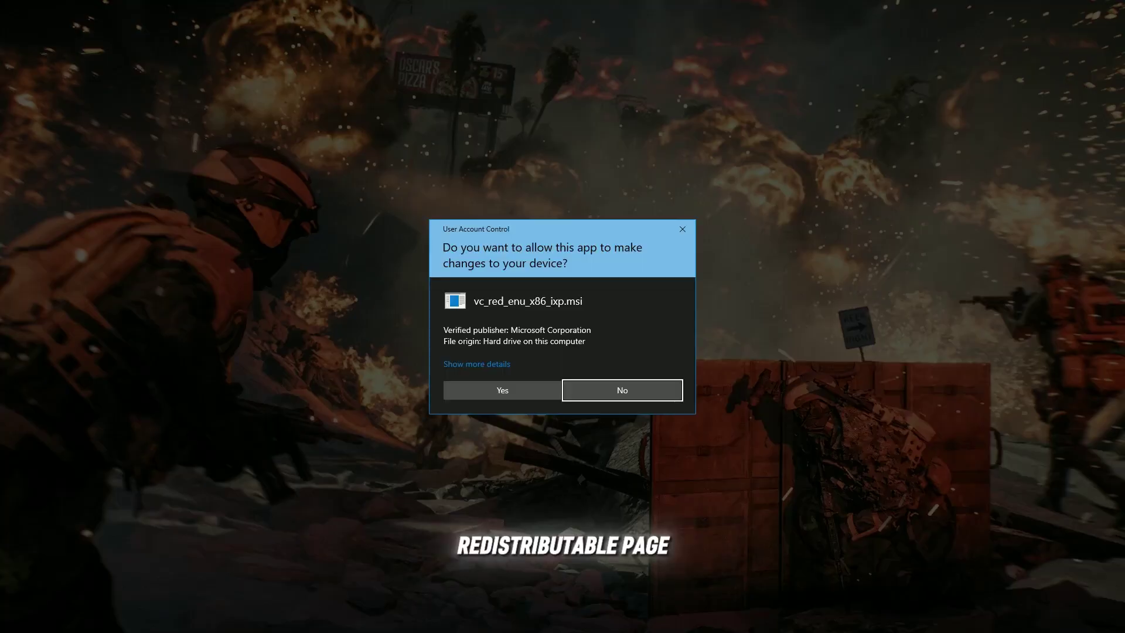
click(501, 389)
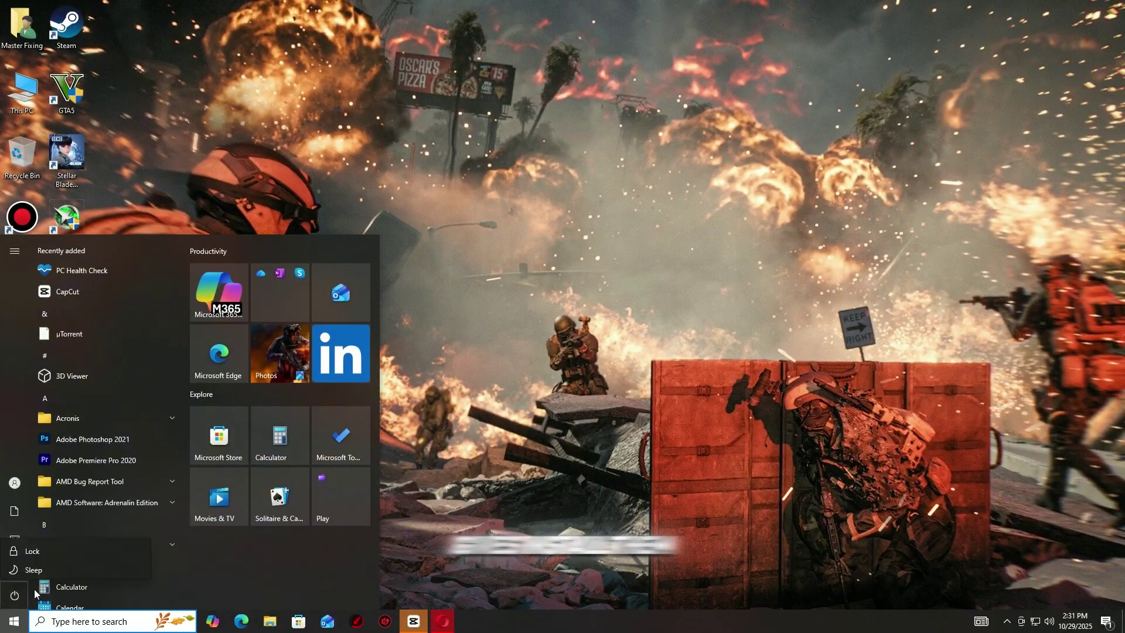
- Restart Windows from the Start menu's power options
click(14, 606)
click(59, 573)
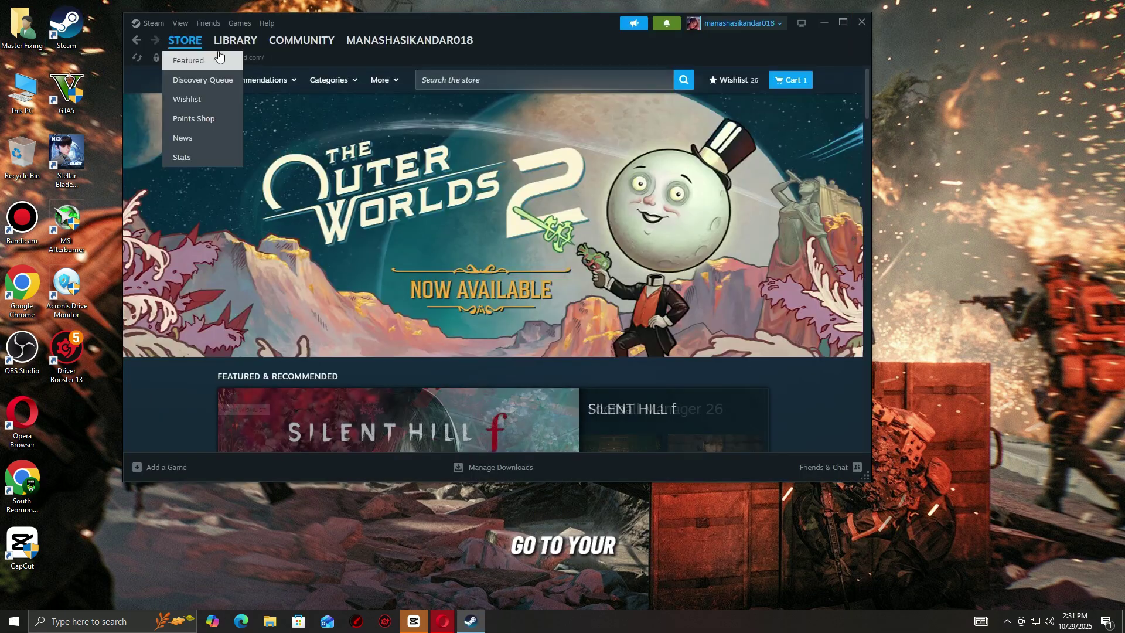
- Bring up Manage options for Stellar Blade Demo in the Steam Library, then restart Windows
click(235, 44)
right_click(202, 444)
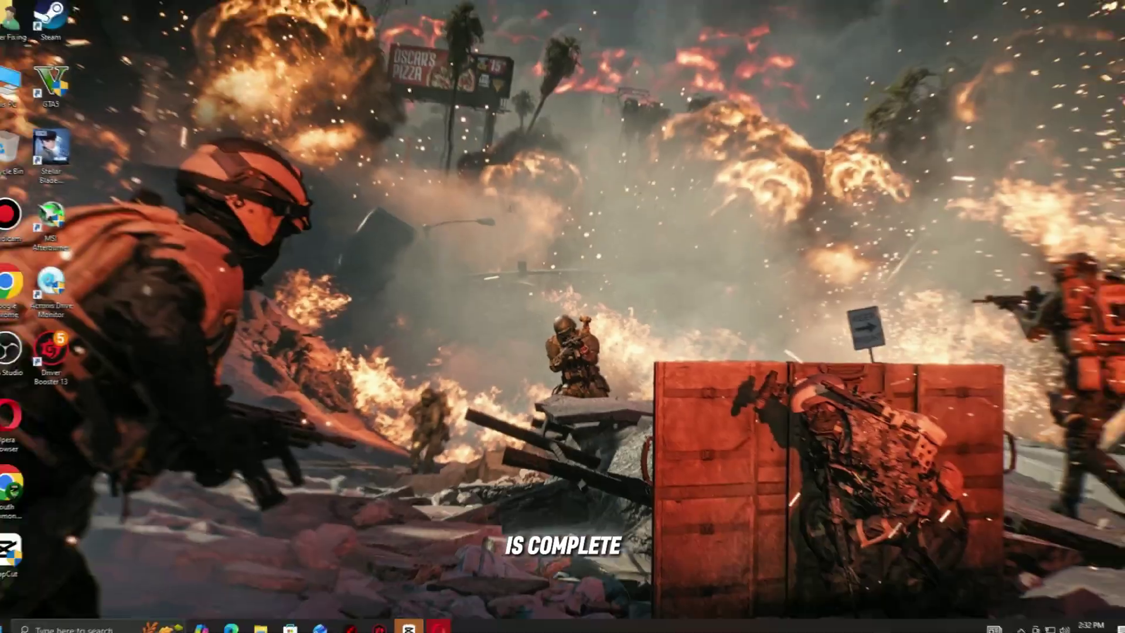
click(14, 620)
click(14, 595)
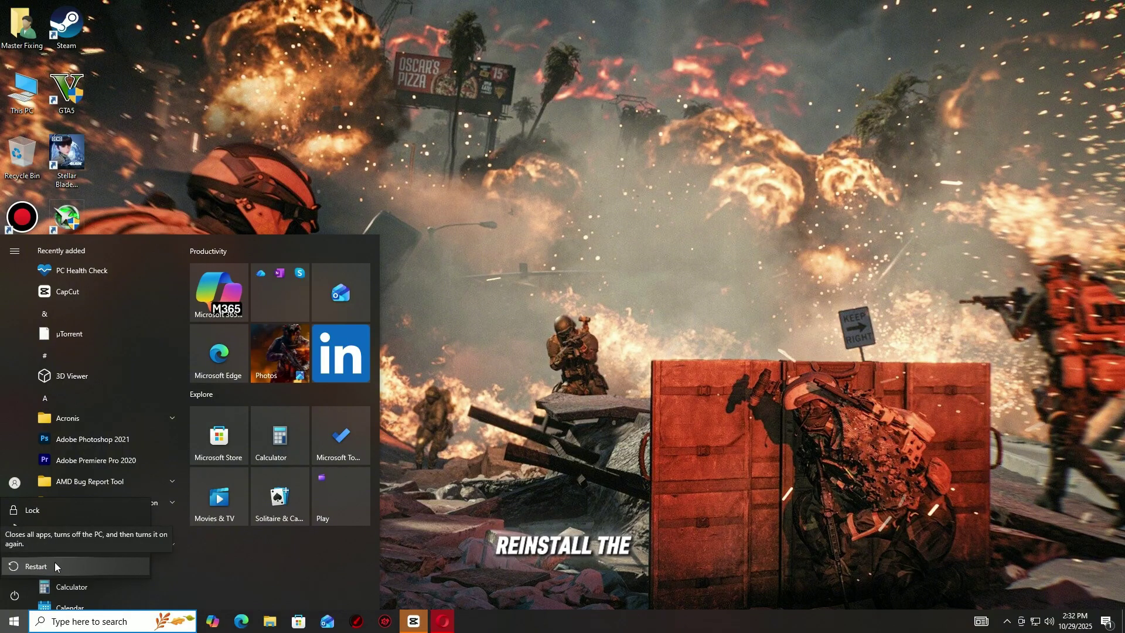
click(38, 566)
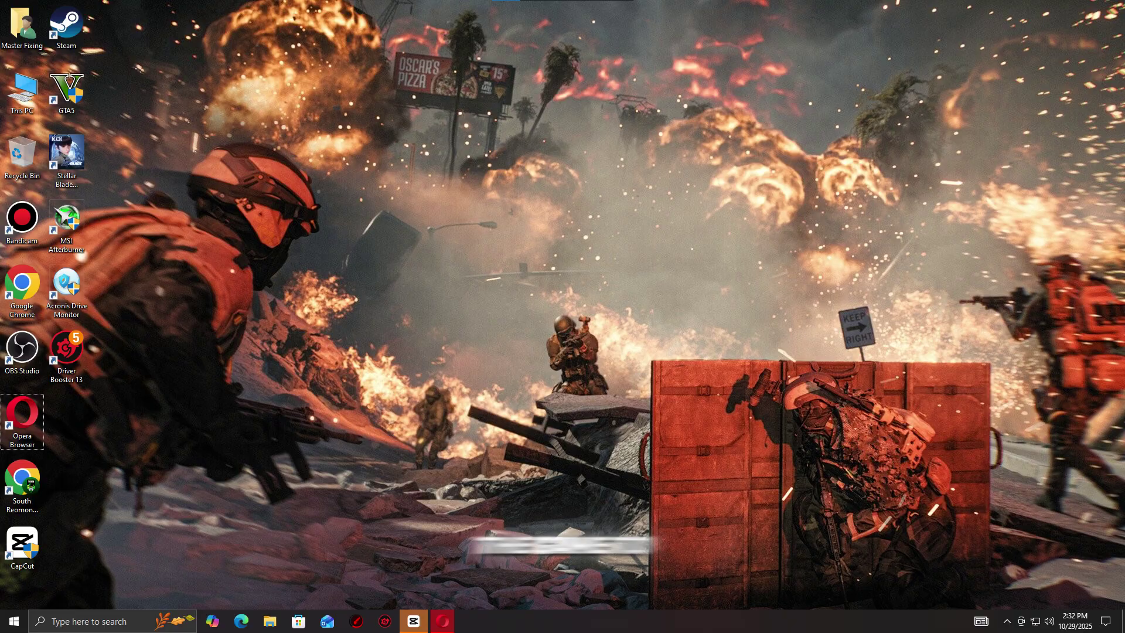
- Launch Steam and change Stellar Blade Demo's launch option from -dx11 to -dx12
double_click(65, 26)
click(235, 39)
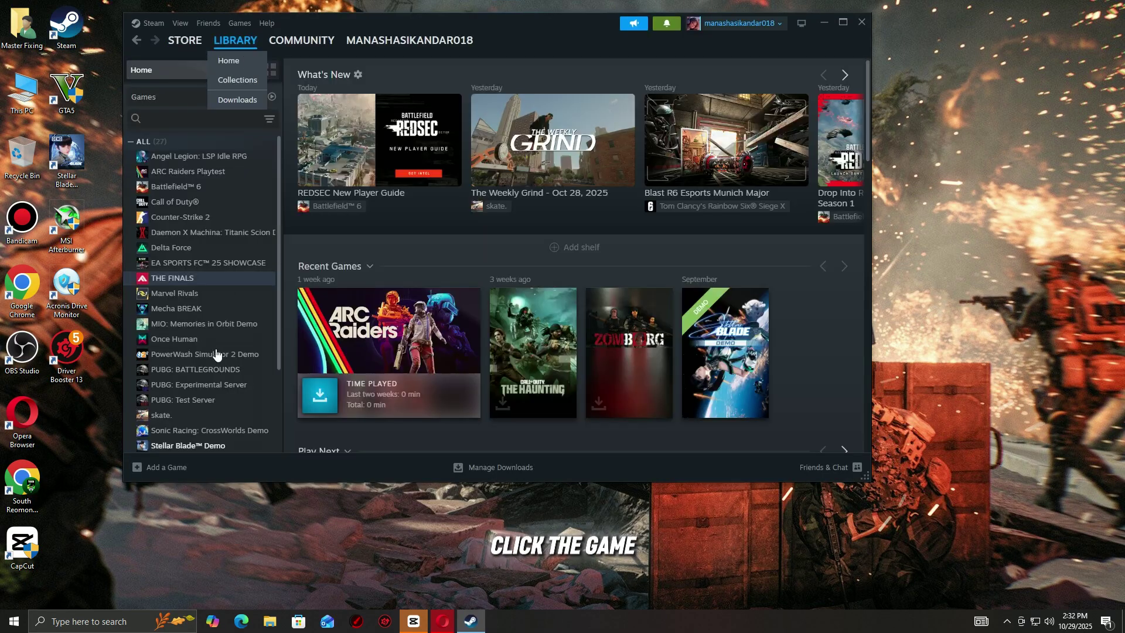
right_click(206, 448)
click(221, 438)
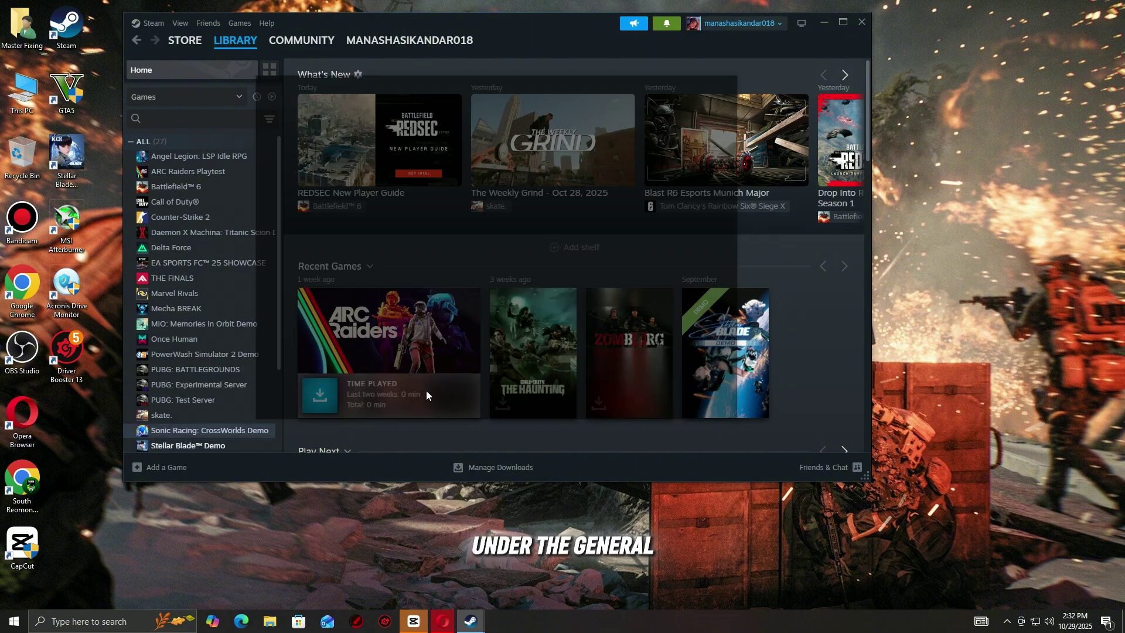
click(411, 294)
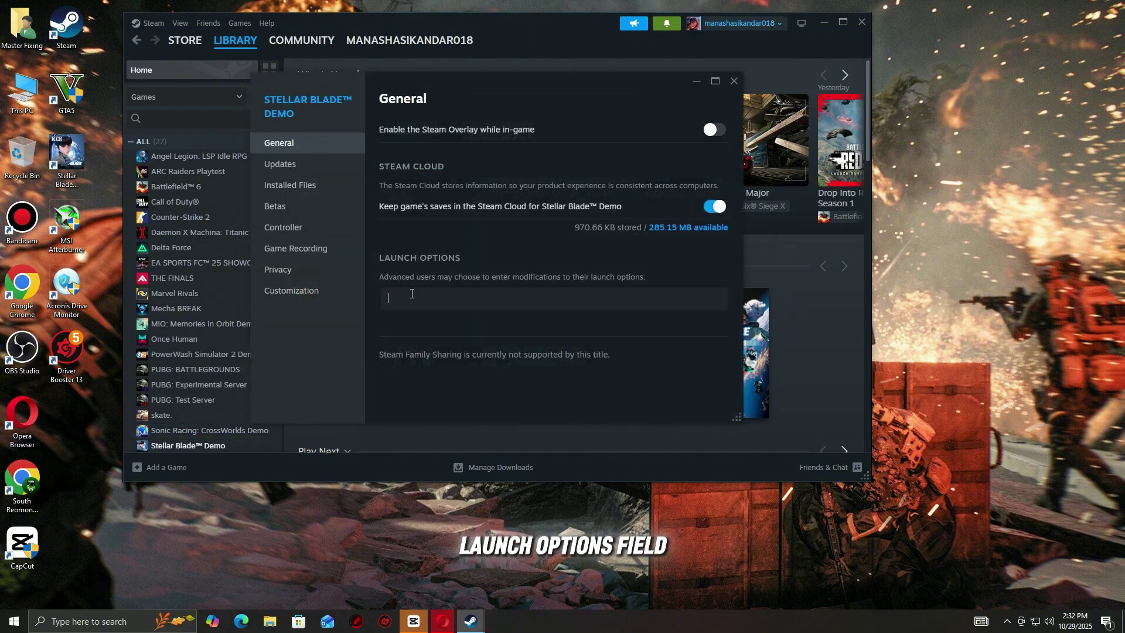
text(-dx11)
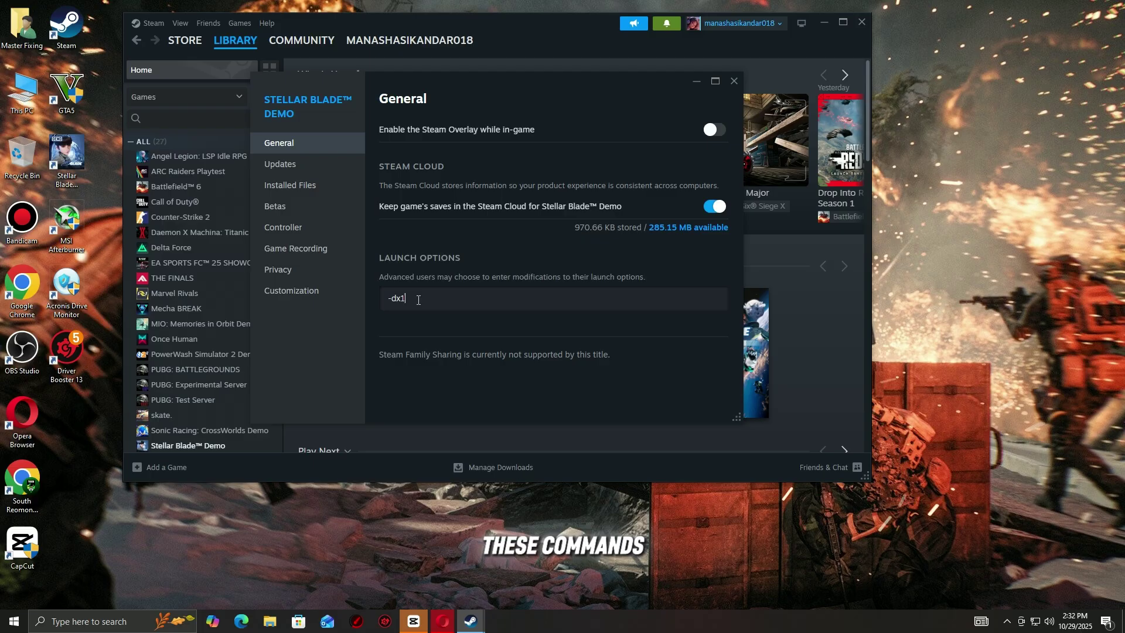
key(ctrl+a)
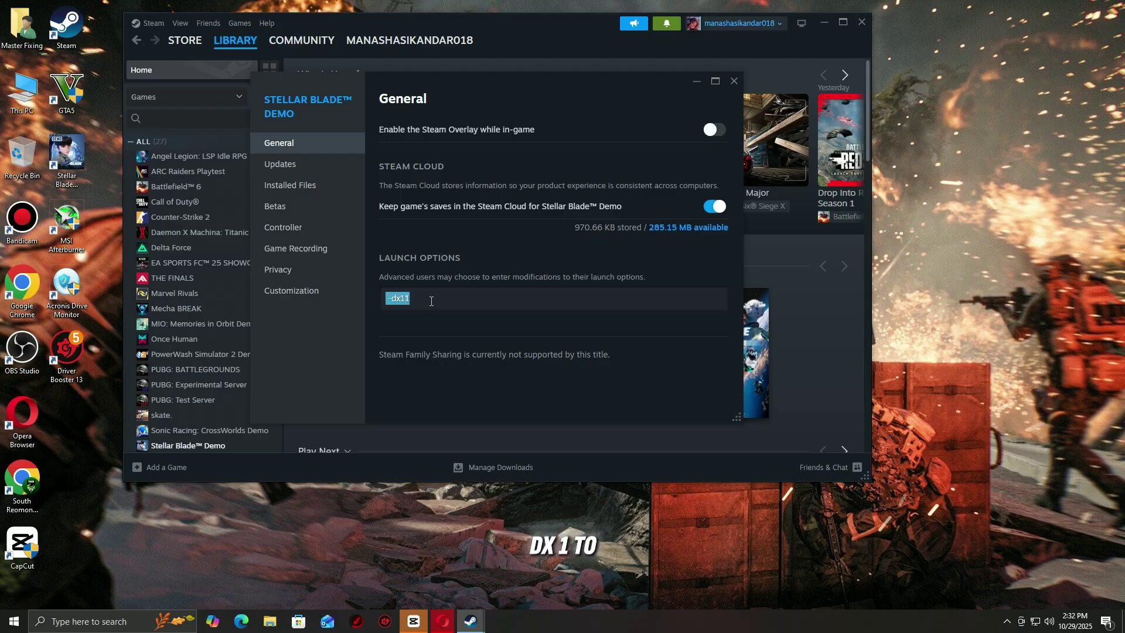
text(-)
text(x12)
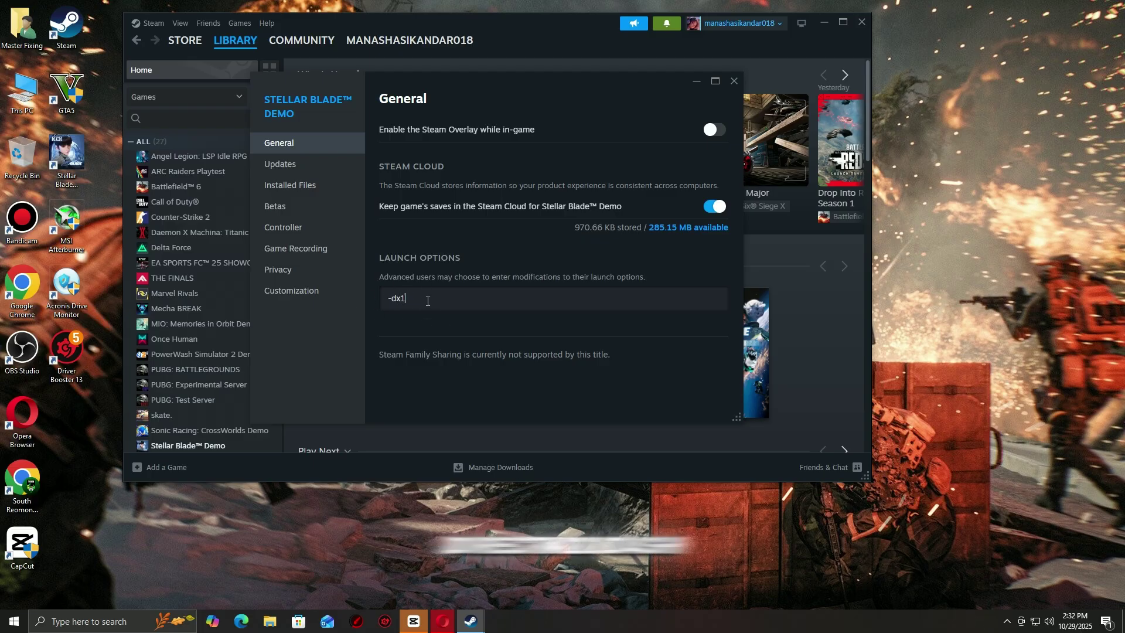
key(ctrl+a)
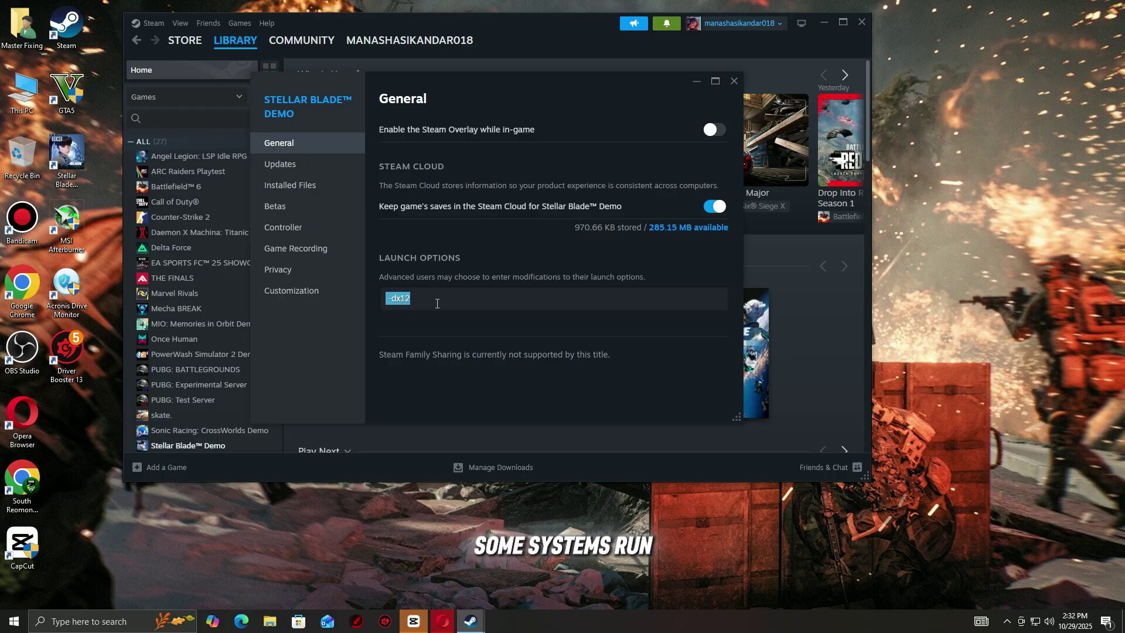